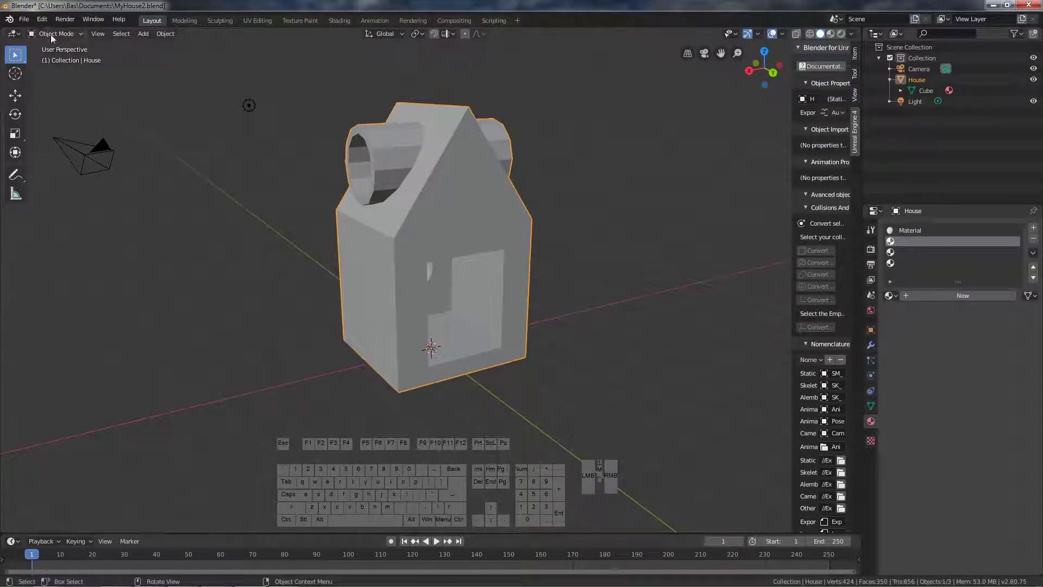
Duplicate the House object with Object > Duplicate Objects and drop the copy
{"action": "left_click", "coordinate": [51, 35]}
{"action": "left_click", "coordinate": [49, 47]}
{"action": "left_click", "coordinate": [165, 34]}
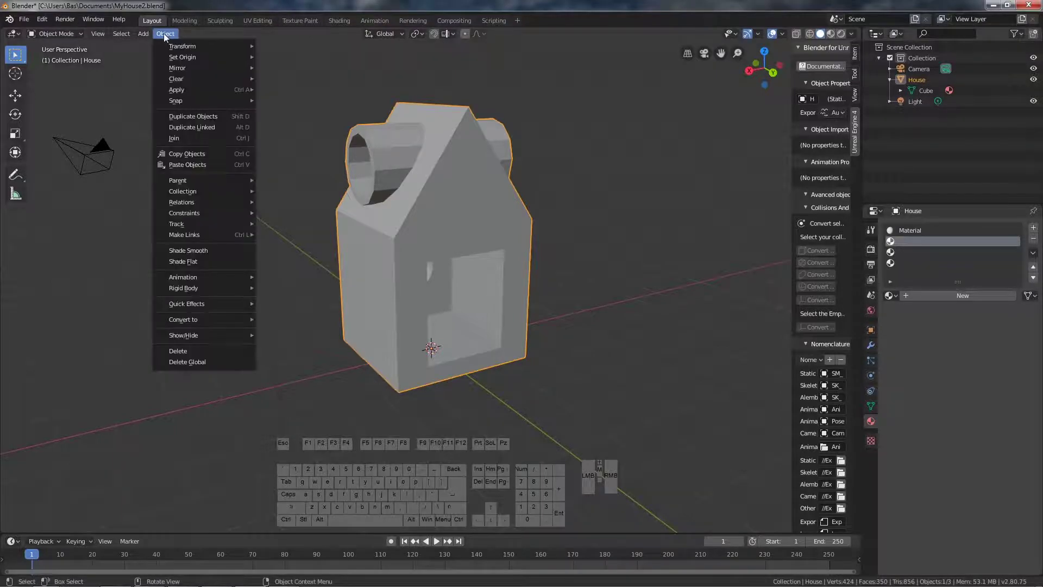
{"action": "left_click", "coordinate": [185, 117]}
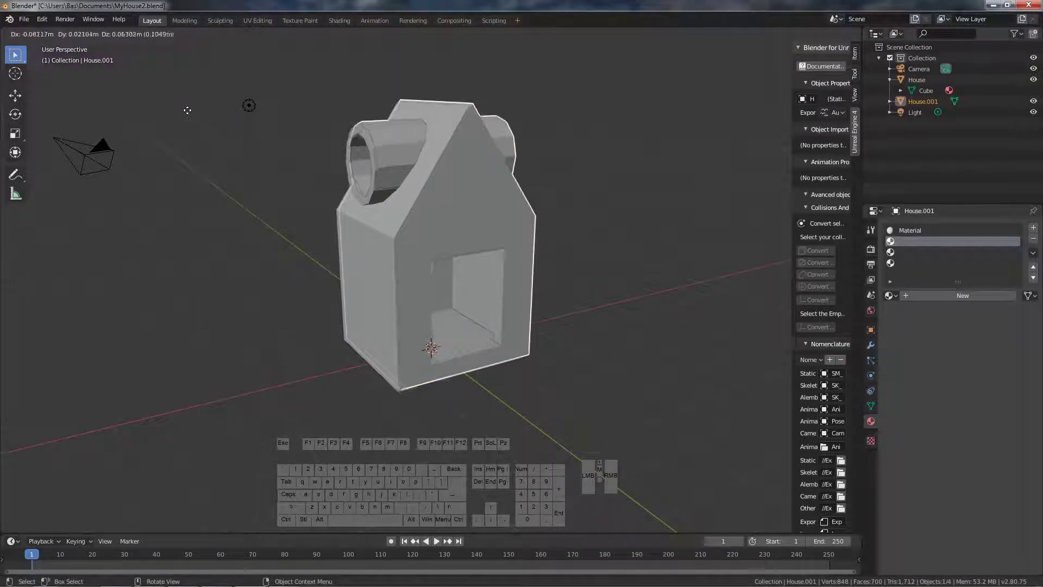
{"action": "left_click", "coordinate": [192, 105]}
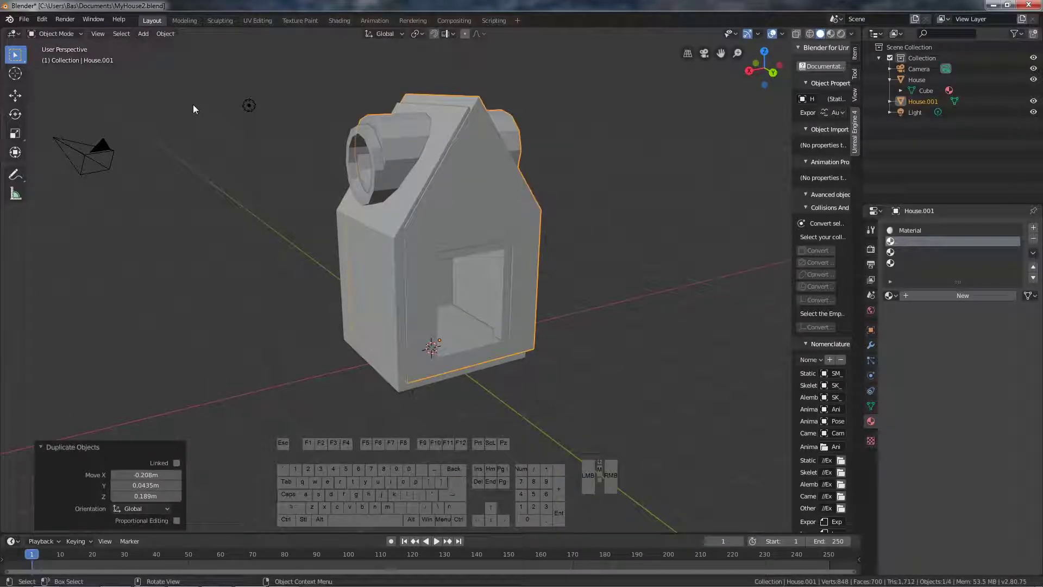
Reset the duplicate's Move offset to 0 on X, Y and Z
{"action": "left_click", "coordinate": [149, 475]}
{"action": "type", "text": "0"}
{"action": "key", "text": "Tab"}
{"action": "type", "text": "0"}
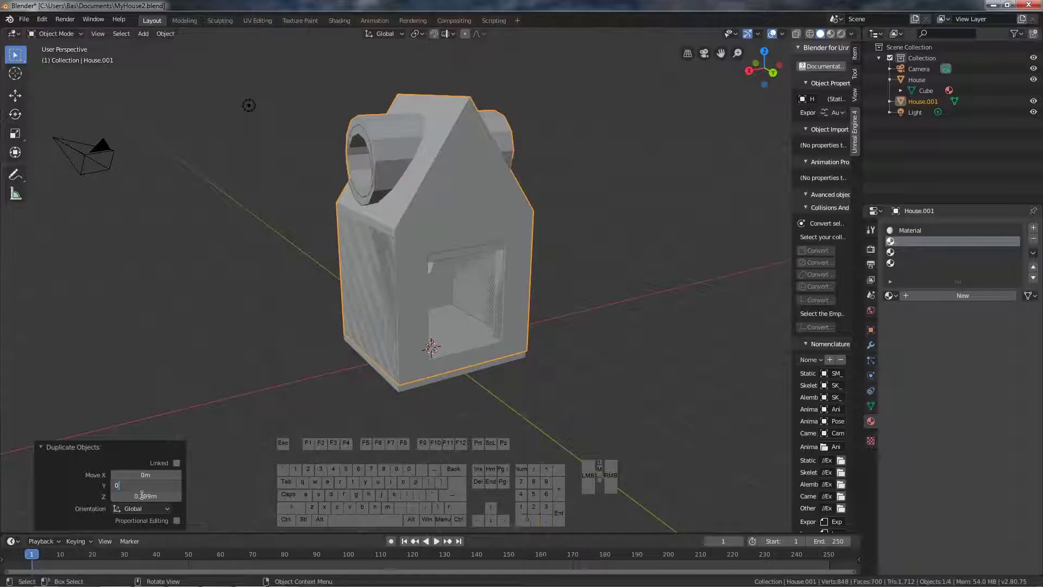
{"action": "key", "text": "Tab"}
{"action": "type", "text": "0"}
{"action": "left_click", "coordinate": [149, 485]}
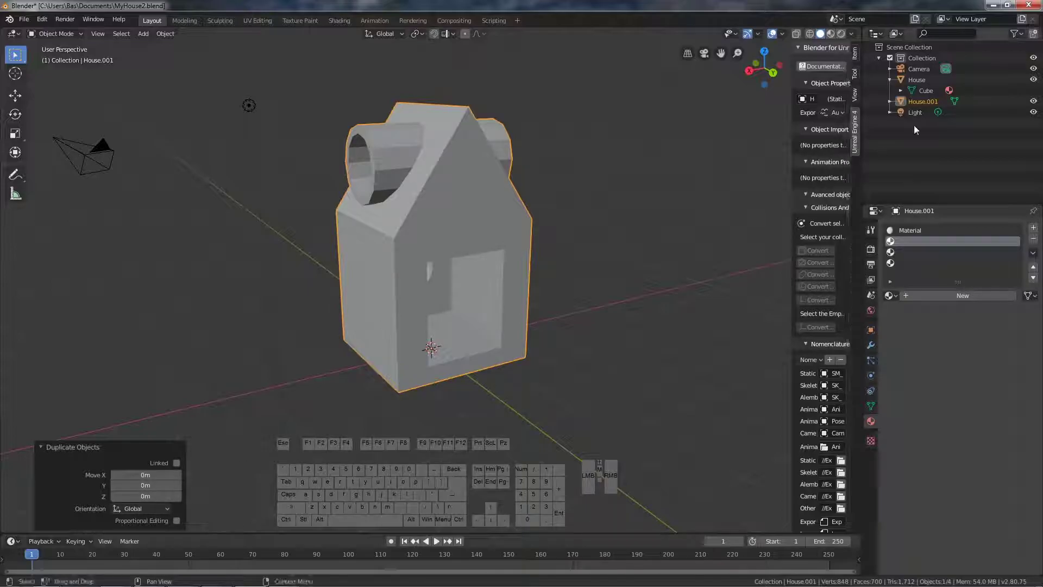
Hide the original House in the Outliner and rename House.001 to House.collision
{"action": "left_click", "coordinate": [1033, 80]}
{"action": "left_click", "coordinate": [943, 101]}
{"action": "double_click", "coordinate": [947, 101]}
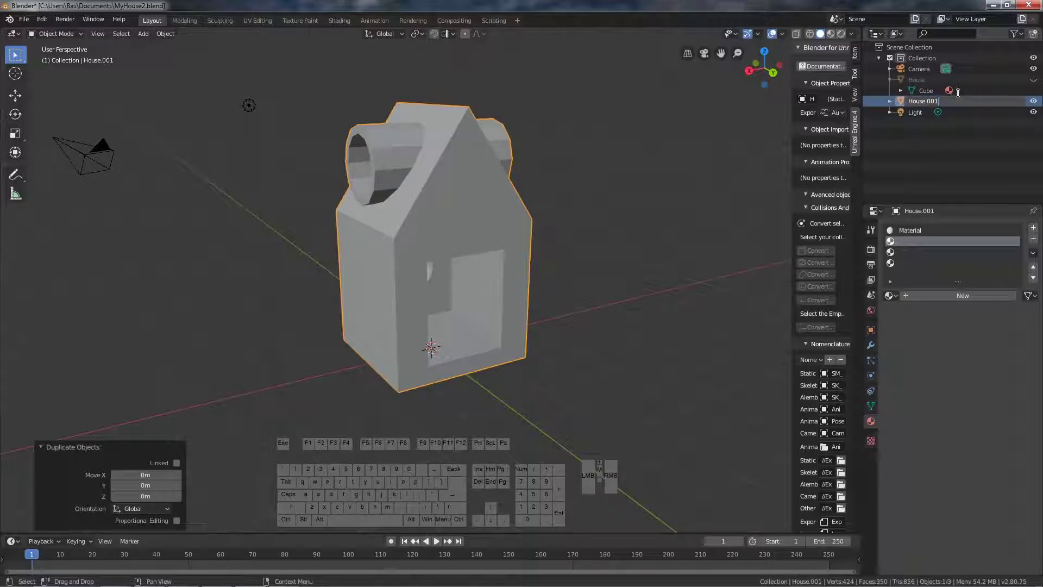
{"action": "key", "text": "BackSpace"}
{"action": "key", "text": "BackSpace"}
{"action": "key", "text": "BackSpace"}
{"action": "key", "text": "BackSpace"}
{"action": "key", "text": "BackSpace"}
{"action": "type", "text": "ision"}
{"action": "key", "text": "Return"}
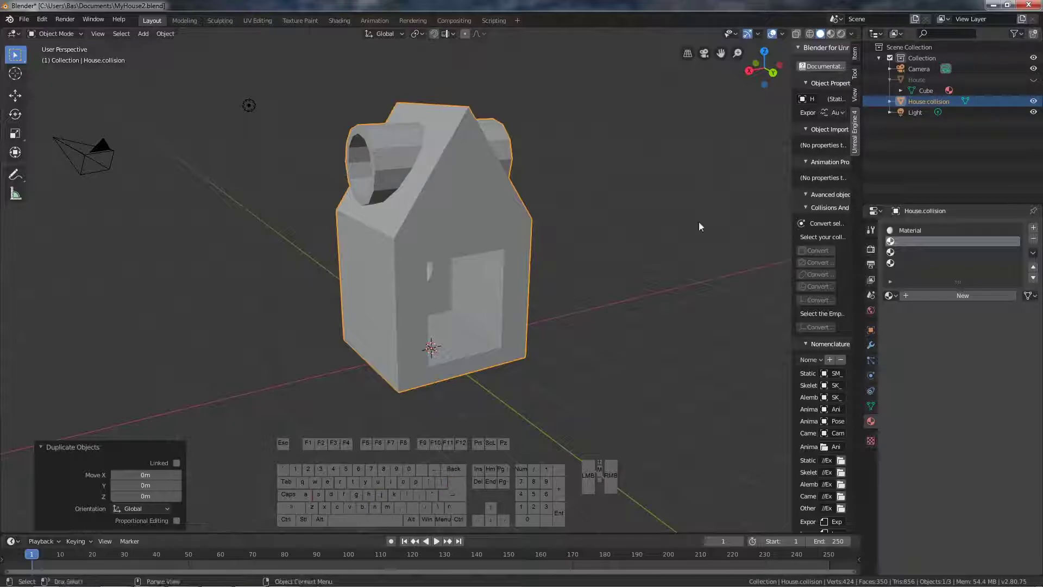
Enter Edit Mode on House.collision with X-ray wireframe and box-select the upper chimney faces
{"action": "left_click", "coordinate": [41, 35]}
{"action": "left_click", "coordinate": [48, 54]}
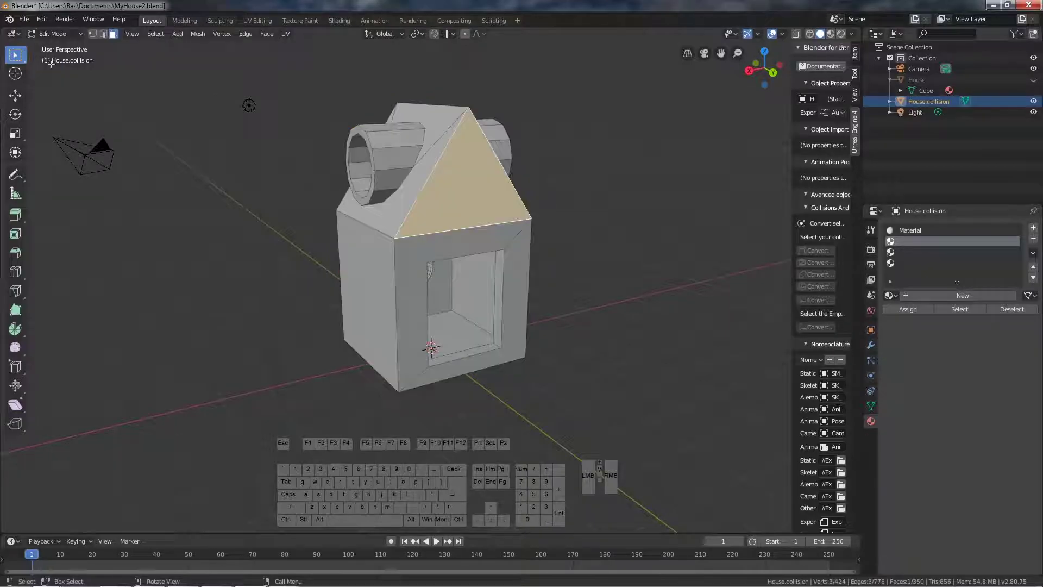
{"action": "left_click", "coordinate": [804, 35]}
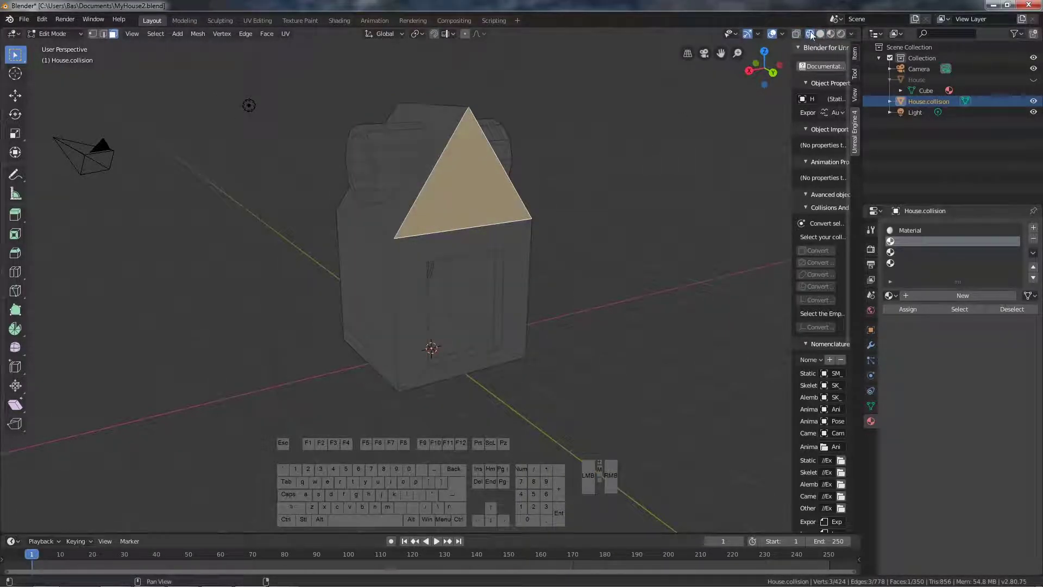
{"action": "left_click", "coordinate": [803, 36]}
{"action": "middle_click_drag", "start_coordinate": [651, 161], "coordinate": [659, 218]}
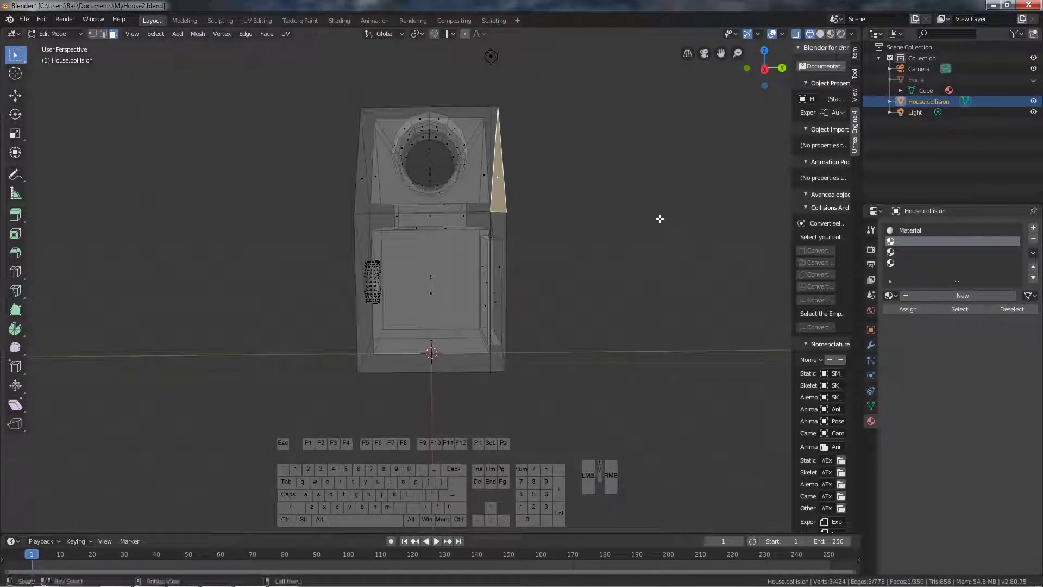
{"action": "left_click_drag", "start_coordinate": [337, 87], "coordinate": [560, 206]}
{"action": "middle_click_drag", "start_coordinate": [596, 193], "coordinate": [401, 174]}
Switch to vertex select and deselect the wall and gable corner vertices to keep
{"action": "left_click", "coordinate": [94, 34]}
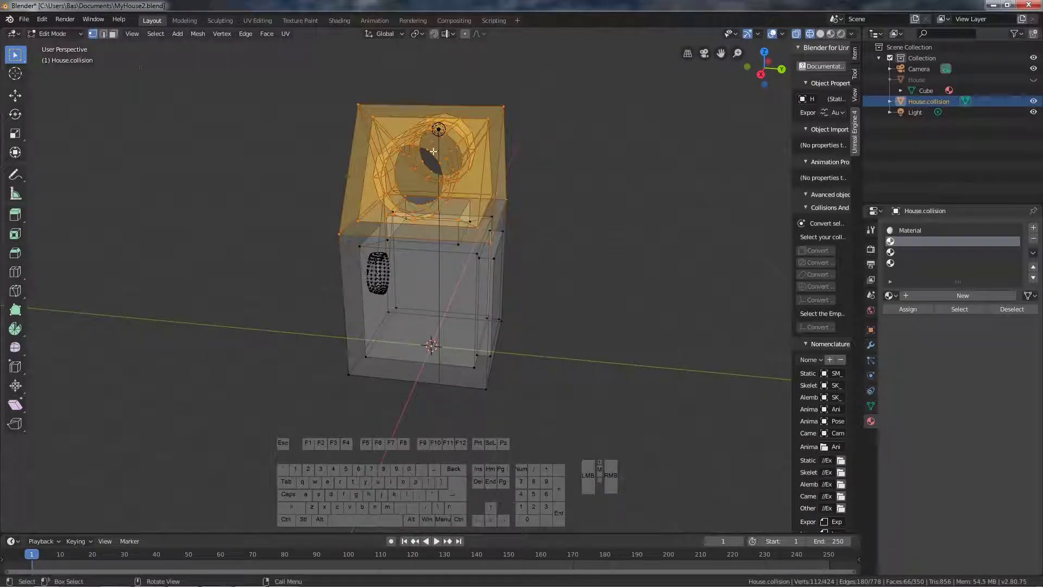
{"action": "left_click", "coordinate": [504, 106], "text": "shift"}
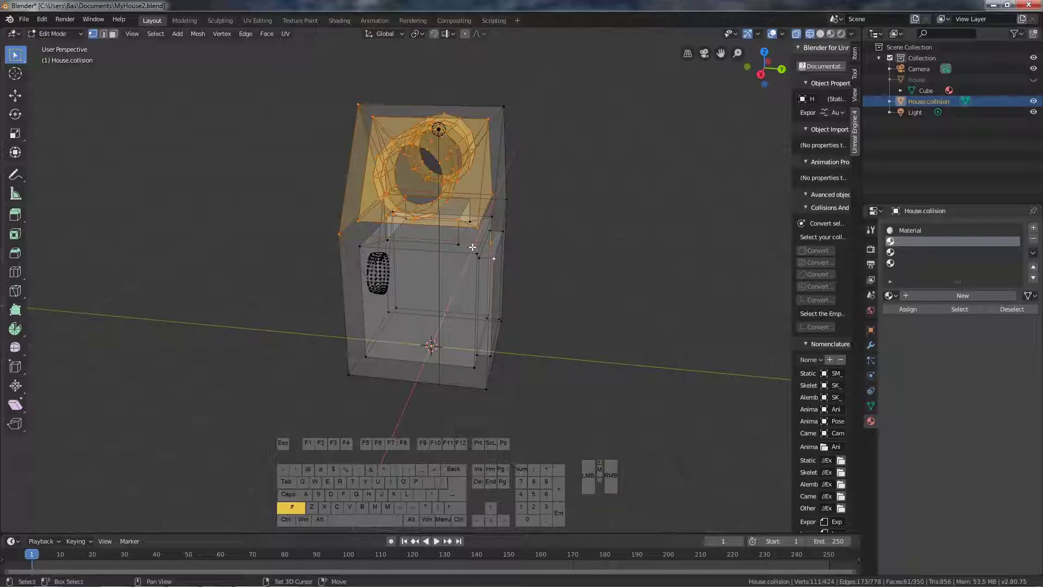
{"action": "left_click", "coordinate": [492, 258], "text": "shift"}
{"action": "left_click", "coordinate": [337, 234], "text": "shift"}
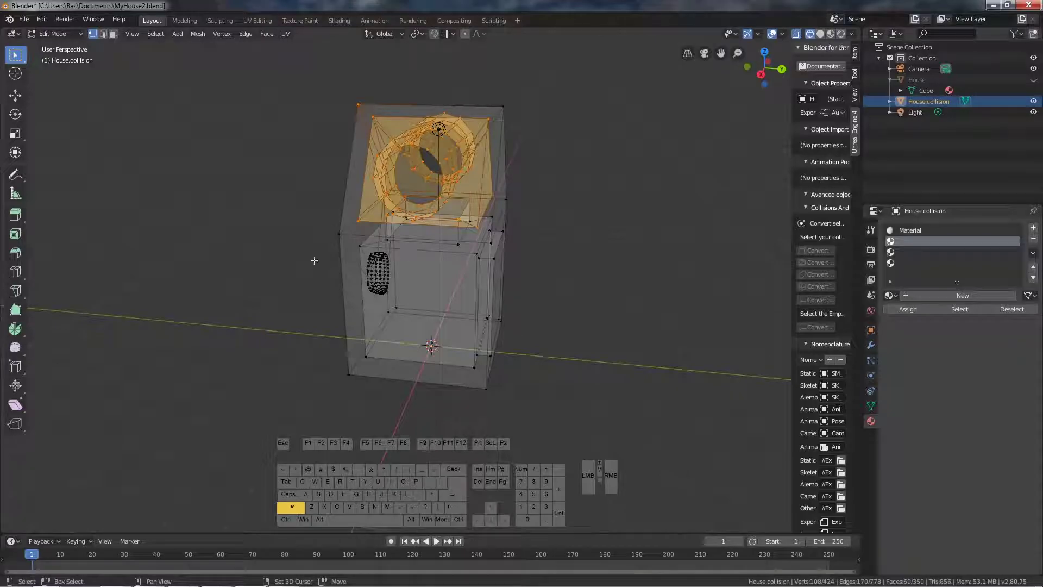
{"action": "middle_click_drag", "start_coordinate": [314, 256], "coordinate": [394, 261], "text": "shift"}
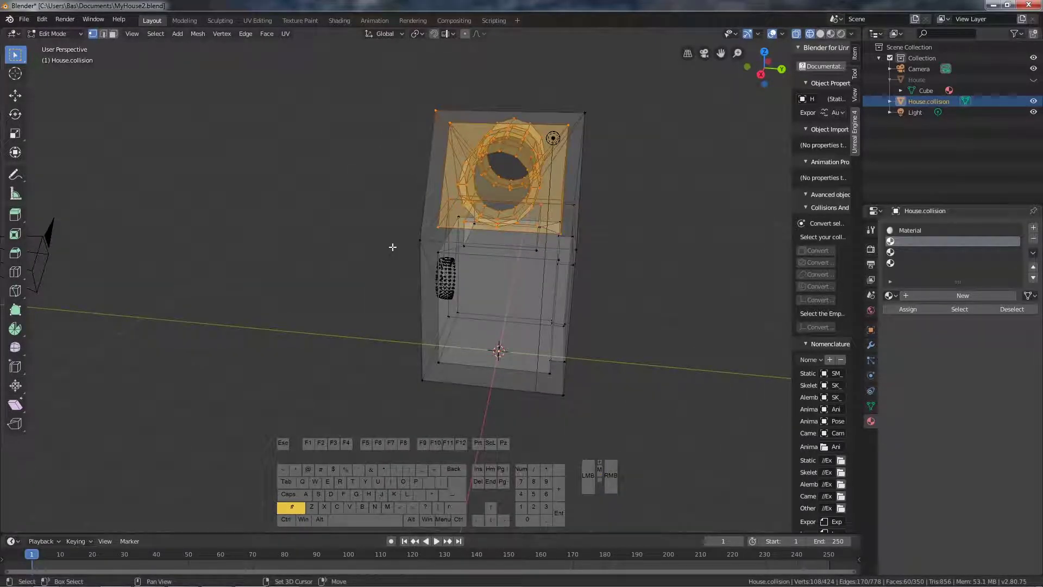
{"action": "left_click", "coordinate": [435, 112], "text": "shift"}
{"action": "middle_click_drag", "start_coordinate": [637, 191], "coordinate": [488, 213]}
{"action": "left_click", "coordinate": [391, 221], "text": "shift"}
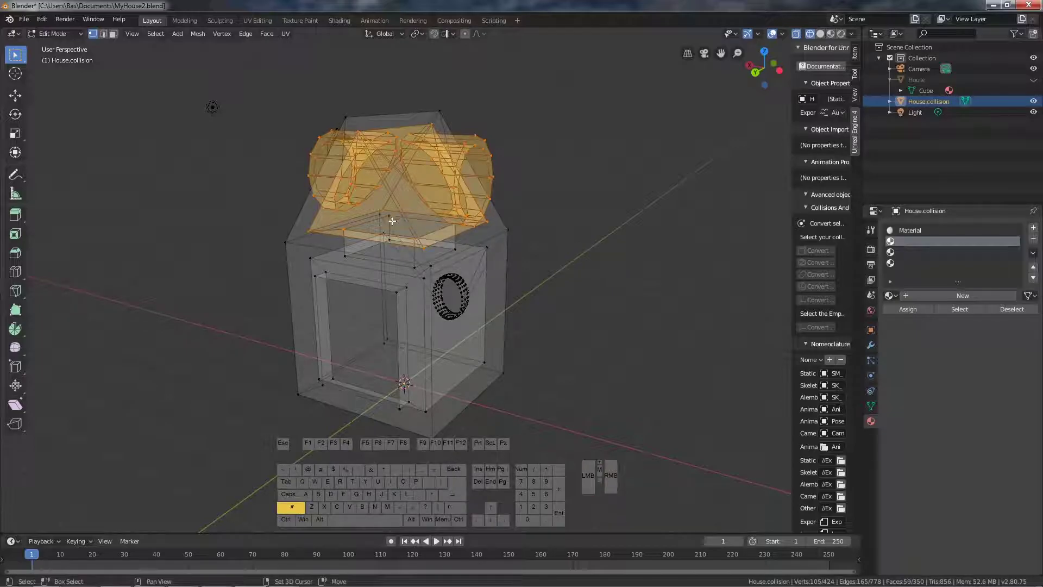
{"action": "left_click", "coordinate": [417, 242], "text": "shift"}
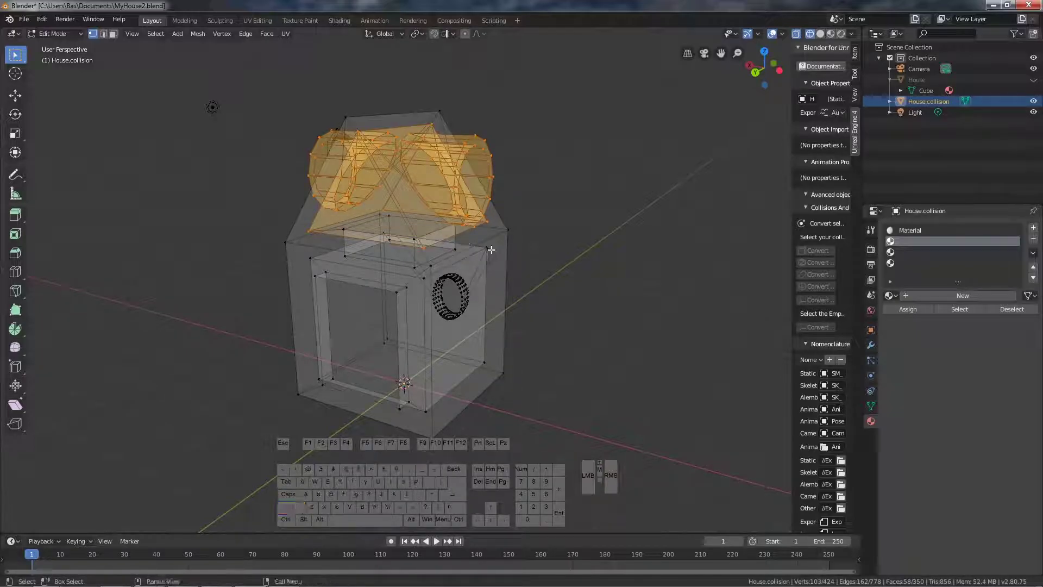
{"action": "middle_click_drag", "start_coordinate": [417, 241], "coordinate": [509, 236]}
{"action": "left_click", "coordinate": [484, 224], "text": "shift"}
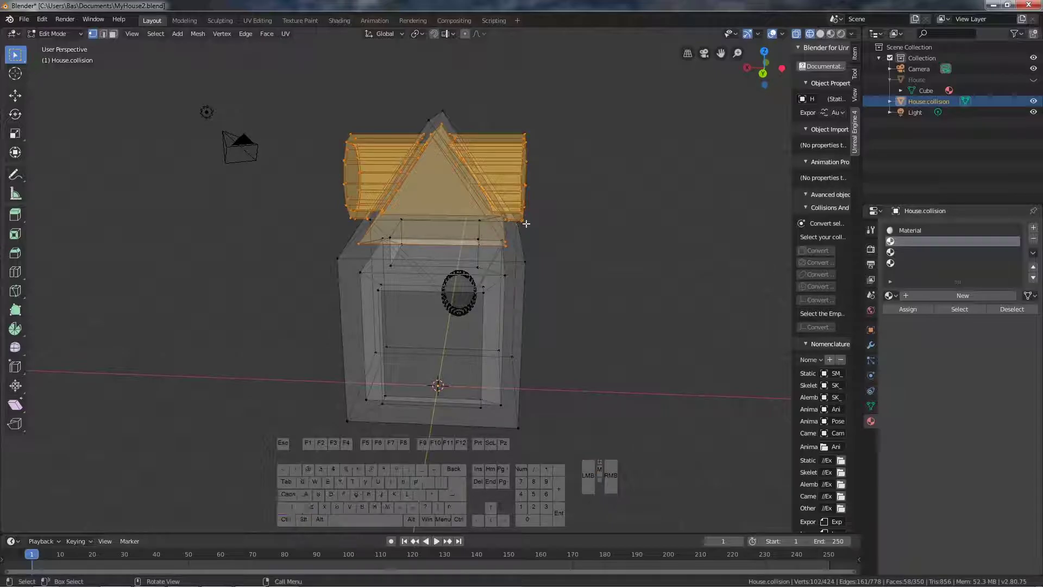
Delete the remaining selected roof and chimney vertices
{"action": "key", "text": "x"}
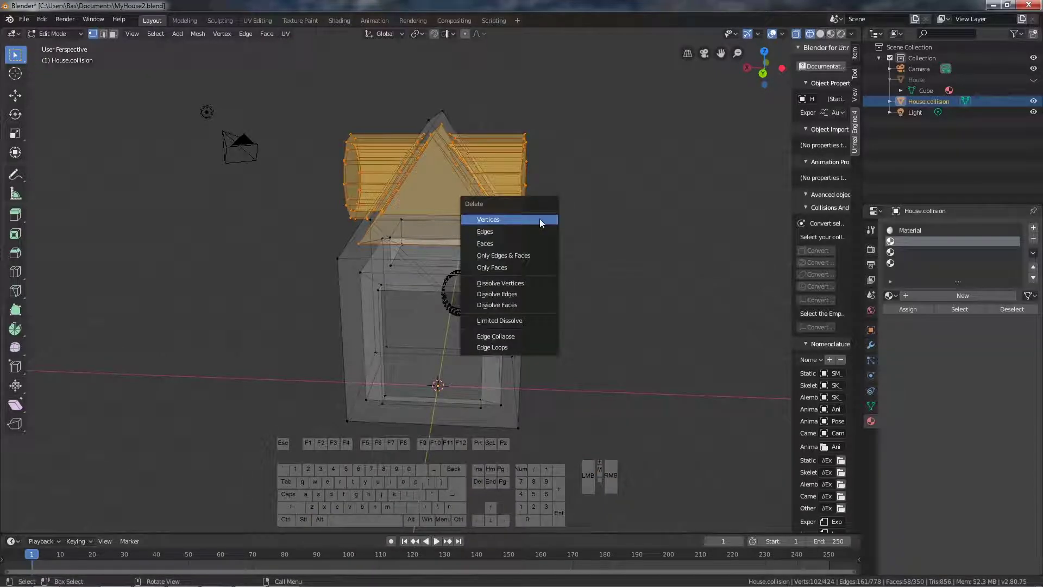
{"action": "left_click", "coordinate": [541, 223]}
{"action": "middle_click_drag", "start_coordinate": [524, 270], "coordinate": [614, 255]}
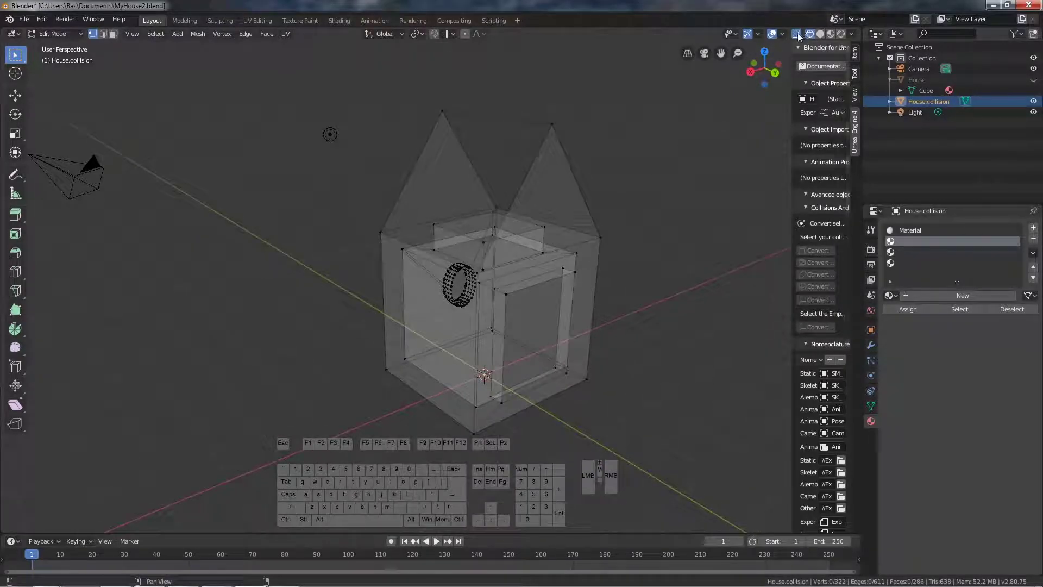
Enable the Face Orientation overlay and Solid shading so outward faces show blue
{"action": "left_click", "coordinate": [781, 34]}
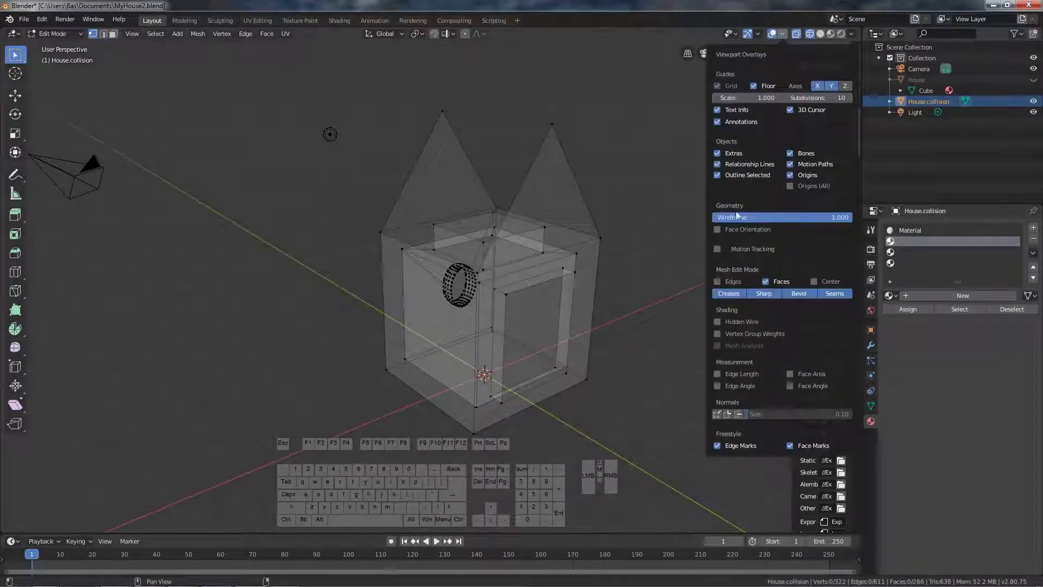
{"action": "left_click", "coordinate": [715, 229]}
{"action": "left_click", "coordinate": [820, 33]}
{"action": "mouse_move", "coordinate": [597, 283]}
{"action": "middle_mouse_down"}
{"action": "mouse_move", "coordinate": [609, 288]}
{"action": "mouse_move", "coordinate": [645, 263]}
{"action": "mouse_move", "coordinate": [657, 294]}
{"action": "mouse_move", "coordinate": [645, 282]}
{"action": "mouse_move", "coordinate": [566, 339]}
{"action": "mouse_move", "coordinate": [624, 279]}
{"action": "mouse_move", "coordinate": [562, 286]}
{"action": "middle_mouse_up"}
{"action": "left_click", "coordinate": [417, 256]}
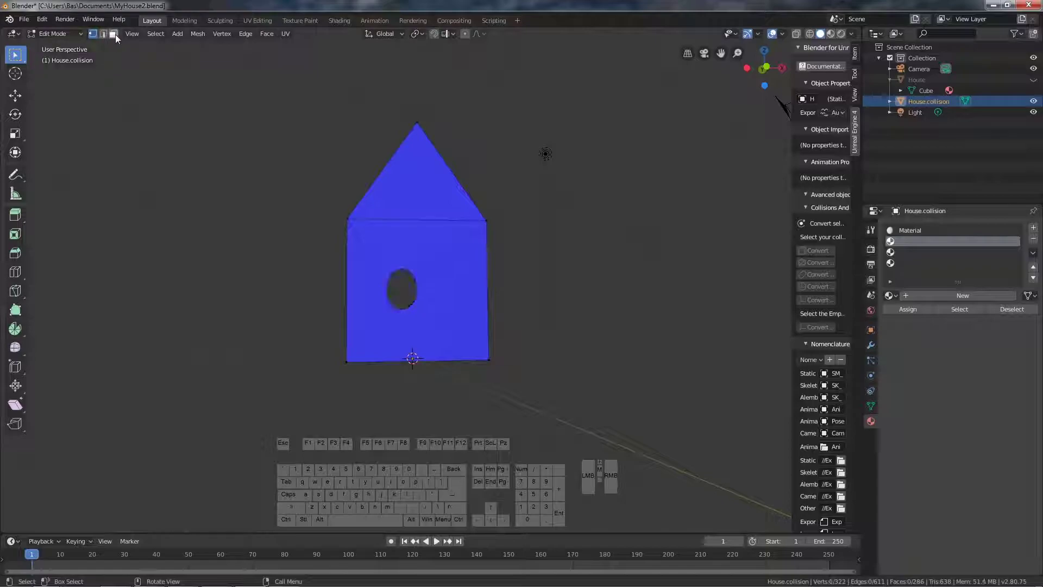
Box-select the vertex ring around the round opening and delete those vertices
{"action": "middle_click_drag", "start_coordinate": [410, 255], "coordinate": [386, 263]}
{"action": "left_click", "coordinate": [93, 33]}
{"action": "scroll", "coordinate": [386, 261], "scroll_direction": "up", "scroll_amount": 3}
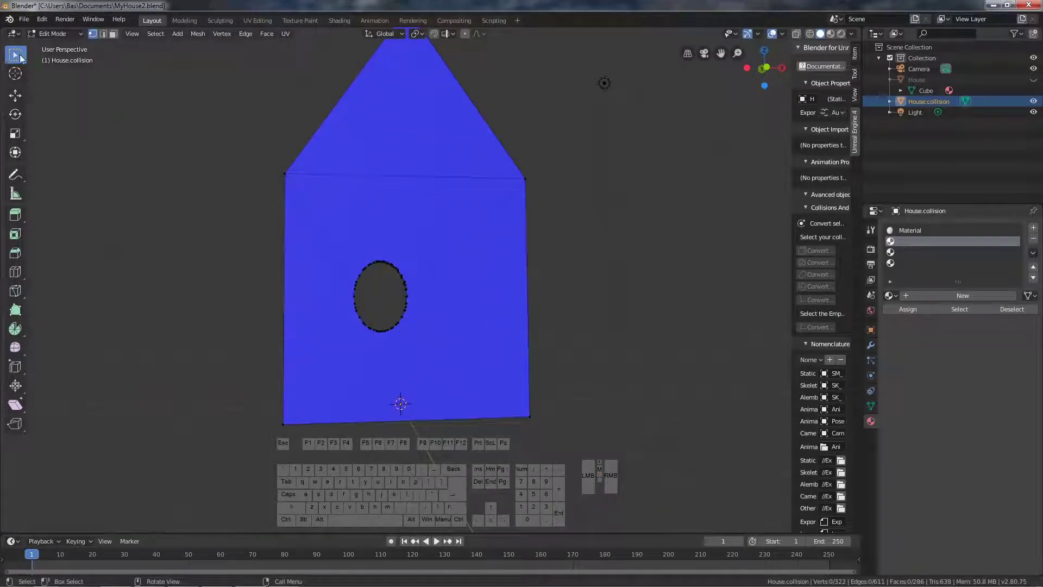
{"action": "left_click_drag", "start_coordinate": [18, 58], "coordinate": [53, 60]}
{"action": "left_click", "coordinate": [520, 262]}
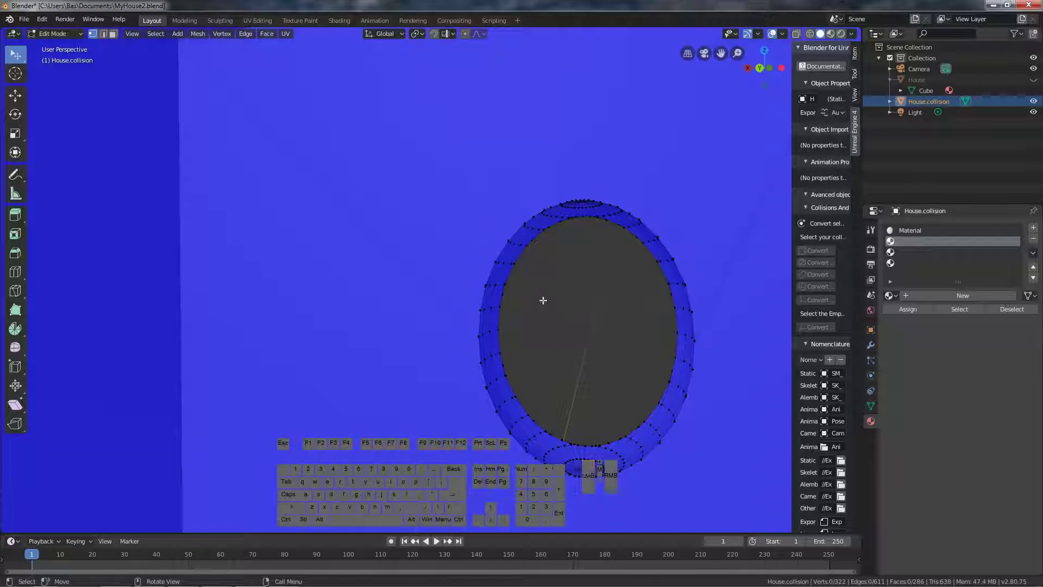
{"action": "left_click_drag", "start_coordinate": [15, 56], "coordinate": [63, 80]}
{"action": "left_click_drag", "start_coordinate": [455, 189], "coordinate": [734, 488]}
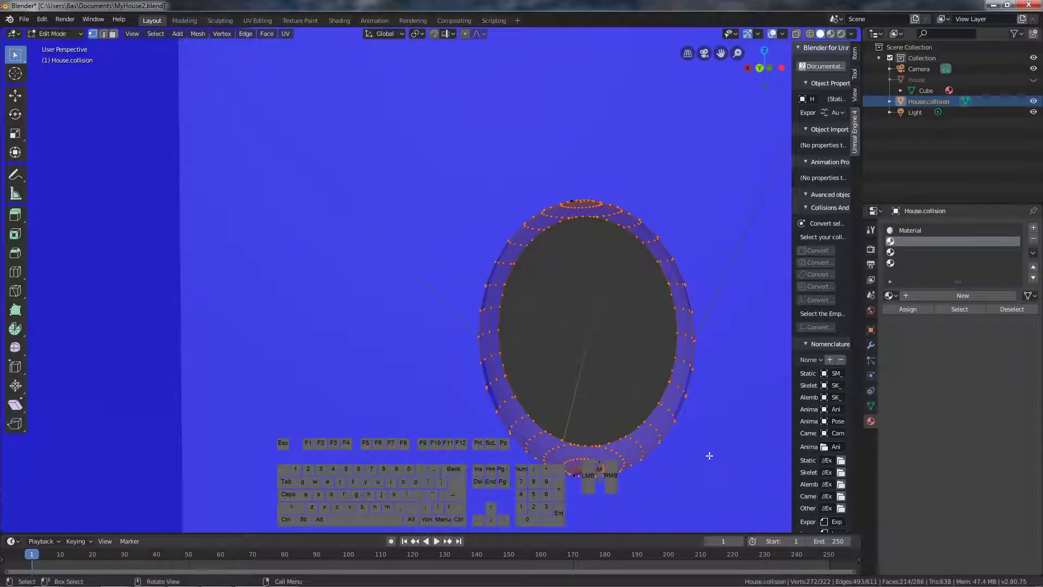
{"action": "key", "text": "x"}
{"action": "key", "text": "Up"}
{"action": "key", "text": "Return"}
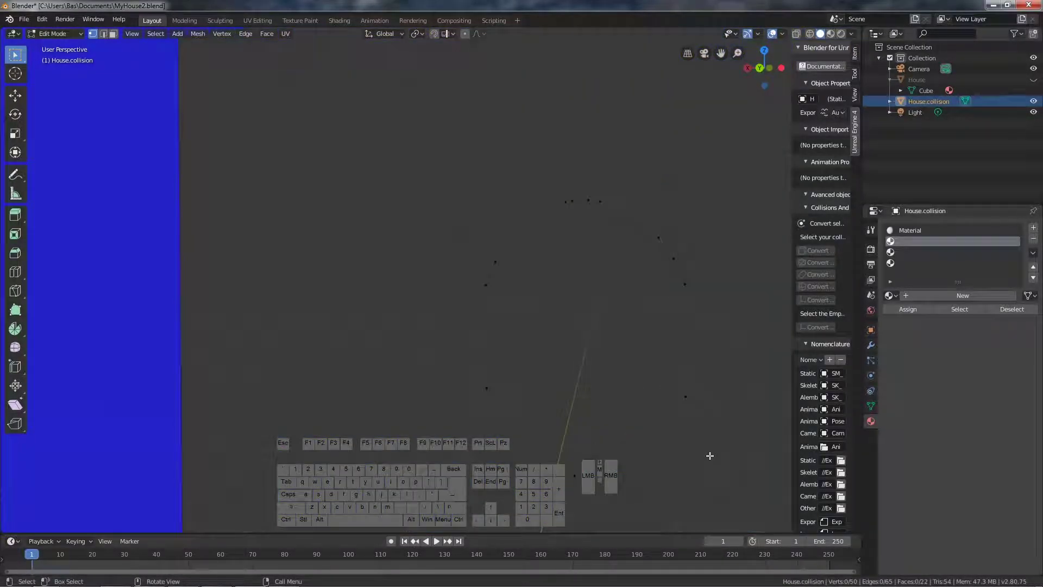
Box-select and delete the leftover ring vertices, including the three strays
{"action": "left_click_drag", "start_coordinate": [442, 177], "coordinate": [734, 489]}
{"action": "key", "text": "x"}
{"action": "key", "text": "Up"}
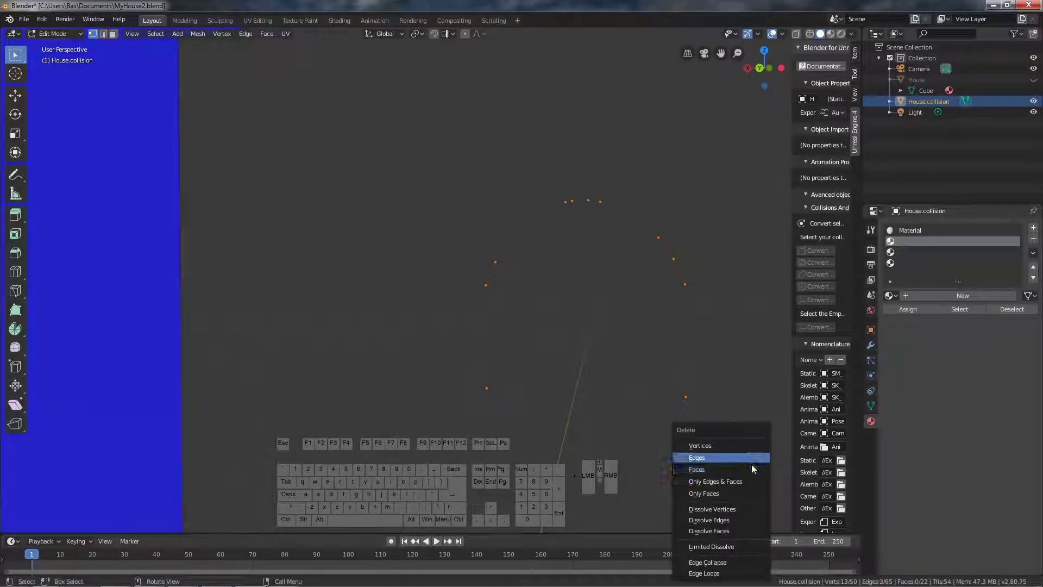
{"action": "key", "text": "Return"}
{"action": "left_click_drag", "start_coordinate": [451, 154], "coordinate": [717, 489]}
{"action": "key", "text": "x"}
{"action": "key", "text": "Up"}
{"action": "key", "text": "Up"}
{"action": "key", "text": "Up"}
{"action": "key", "text": "Up"}
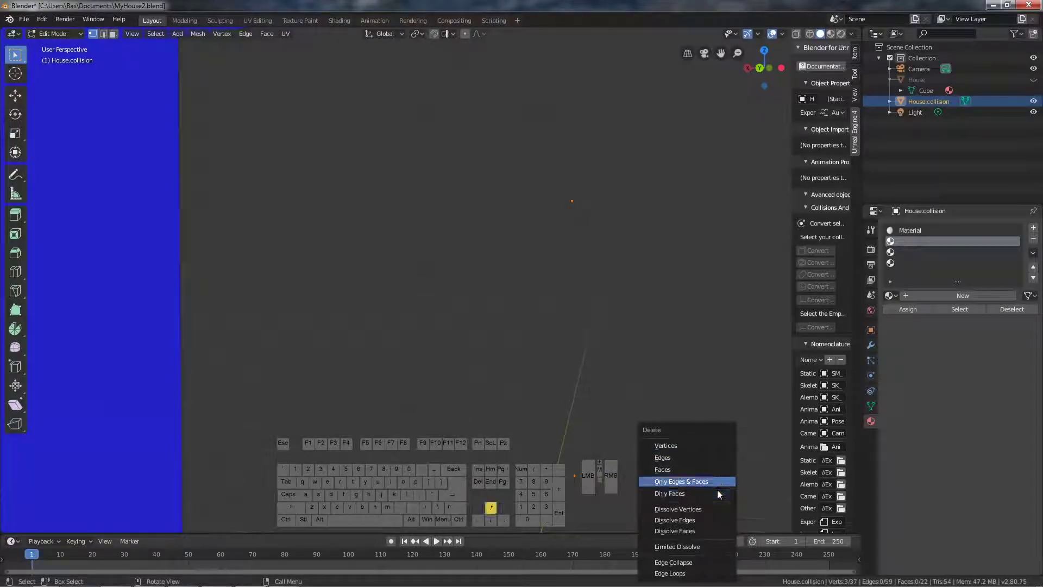
{"action": "key", "text": "Return"}
{"action": "middle_click_drag", "start_coordinate": [639, 438], "coordinate": [358, 311]}
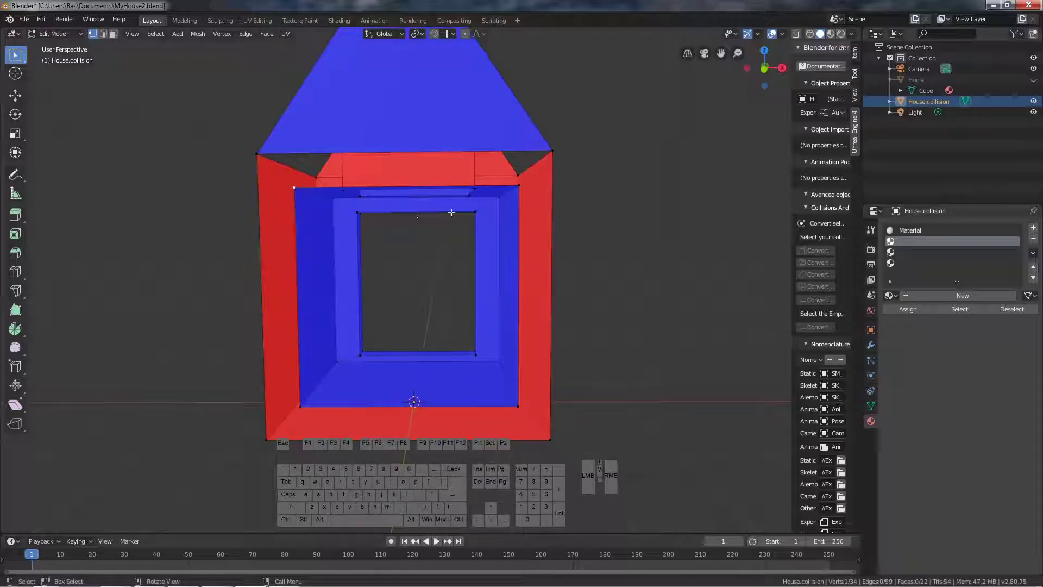
Fill a face across the four bottom corners of the opening
{"action": "key", "text": "shift"}
{"action": "left_click", "coordinate": [523, 400], "text": "shift"}
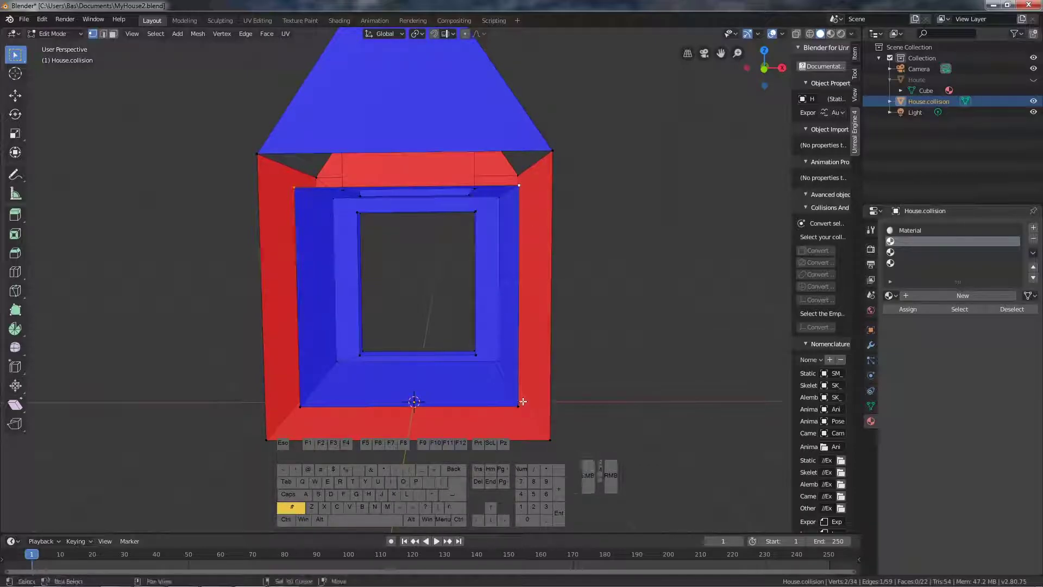
{"action": "left_click", "coordinate": [518, 403], "text": "shift"}
{"action": "left_click", "coordinate": [301, 410], "text": "shift"}
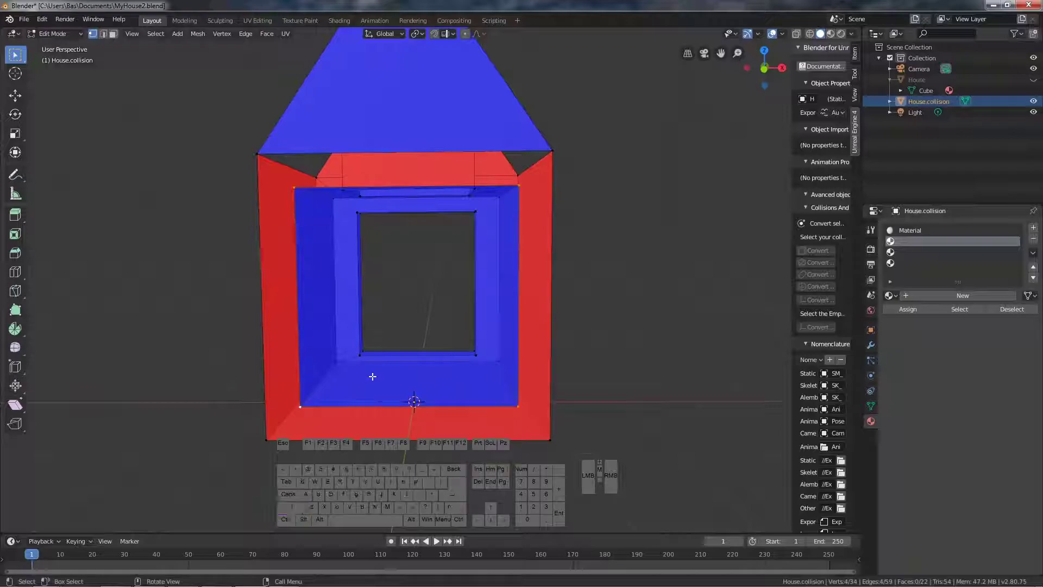
{"action": "key", "text": "f"}
{"action": "middle_click_drag", "start_coordinate": [461, 365], "coordinate": [293, 215]}
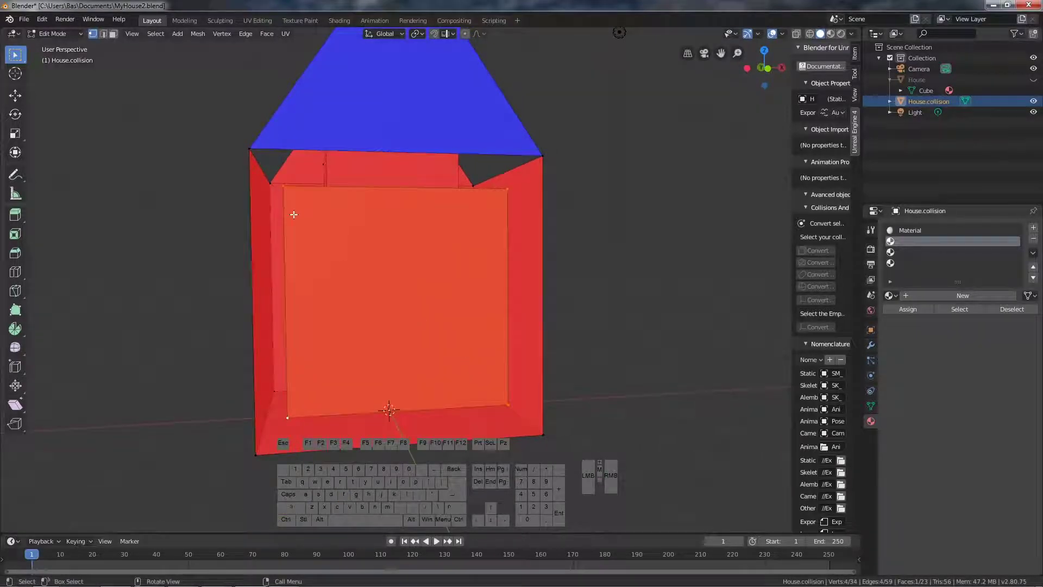
Fill new faces over the wall gap and the top opening
{"action": "left_click", "coordinate": [251, 146]}
{"action": "key", "text": "shift"}
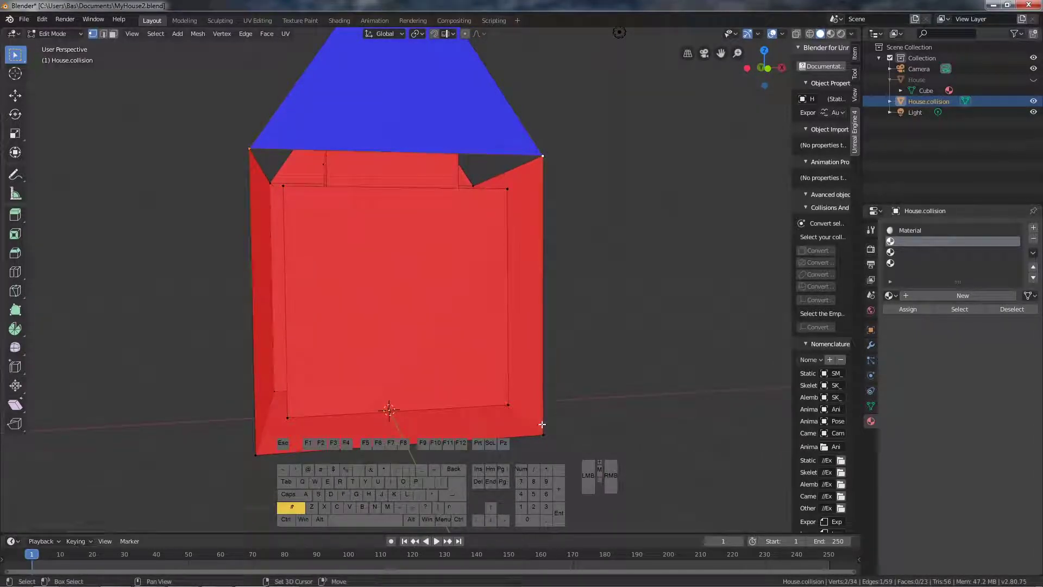
{"action": "left_click", "coordinate": [530, 435], "text": "shift"}
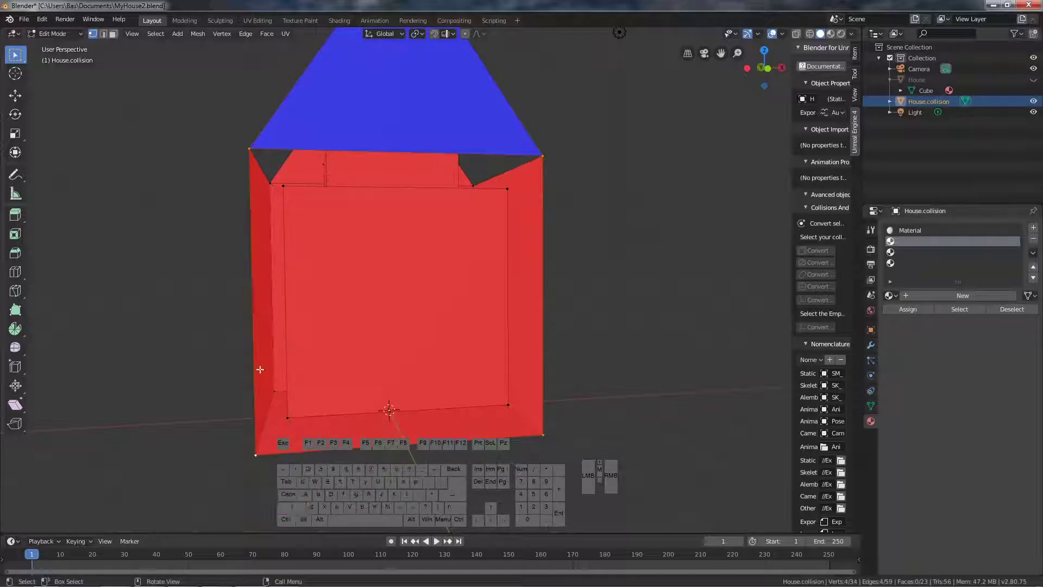
{"action": "key", "text": "f"}
{"action": "middle_click_drag", "start_coordinate": [321, 365], "coordinate": [370, 352]}
{"action": "left_click", "coordinate": [257, 217]}
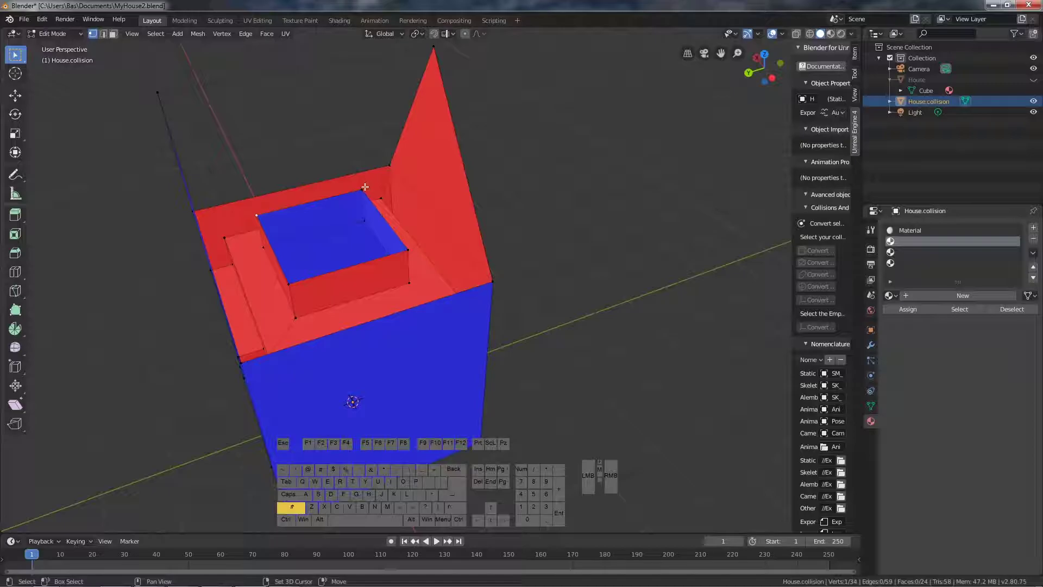
{"action": "left_click", "coordinate": [409, 250], "text": "shift"}
{"action": "left_click", "coordinate": [289, 283], "text": "shift"}
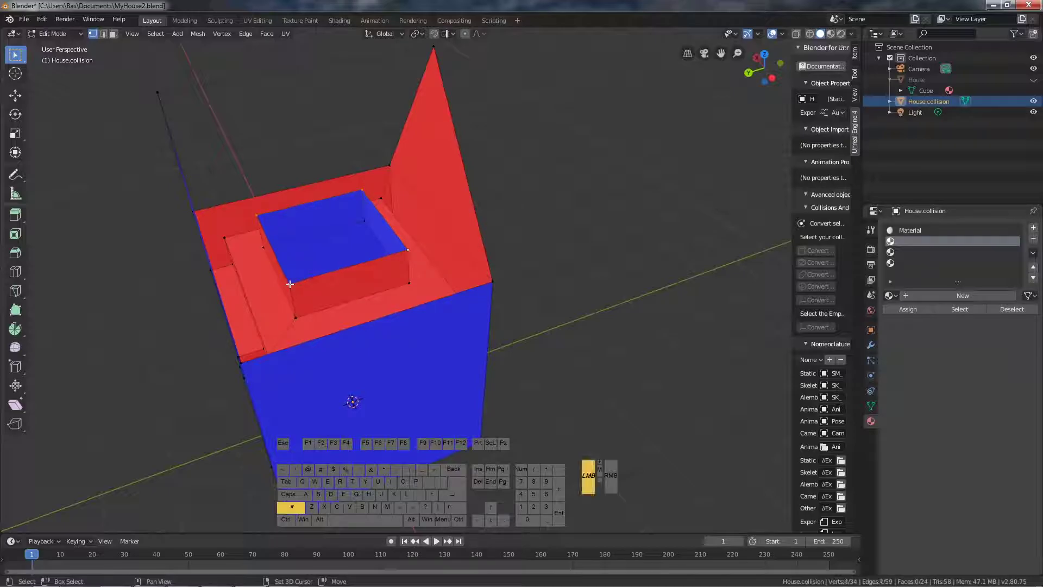
{"action": "key", "text": "f"}
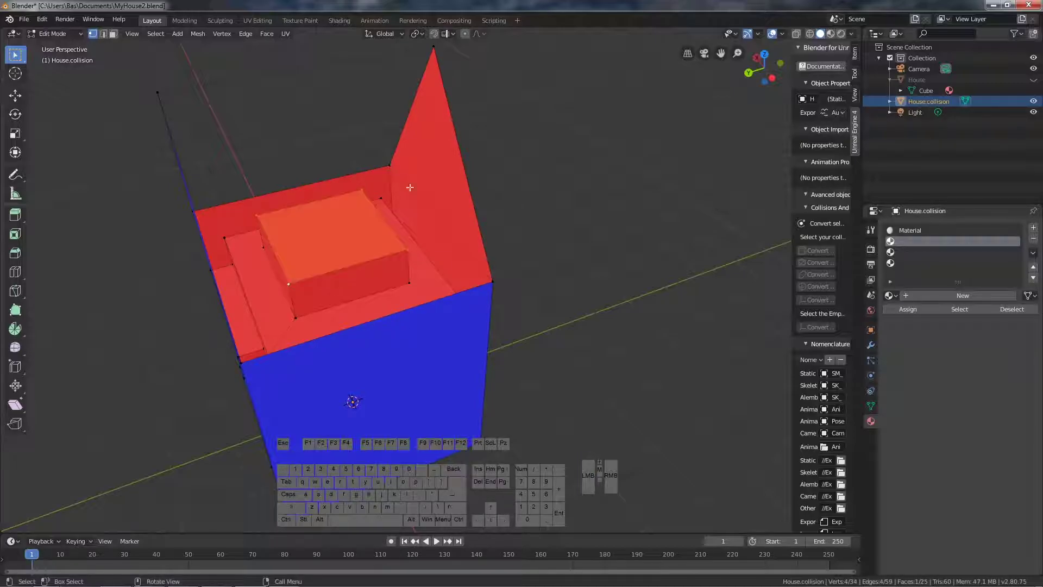
Fill the roof gap between the two gable triangles with new faces
{"action": "left_click", "coordinate": [433, 48]}
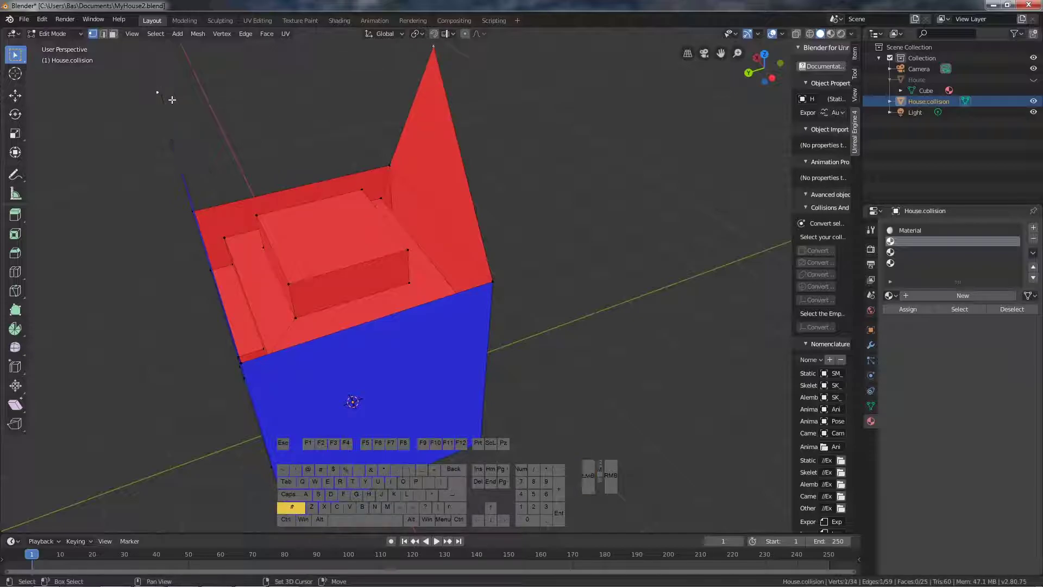
{"action": "left_click", "coordinate": [504, 281], "text": "shift"}
{"action": "middle_click_drag", "start_coordinate": [503, 280], "coordinate": [501, 325]}
{"action": "left_click", "coordinate": [305, 341], "text": "shift"}
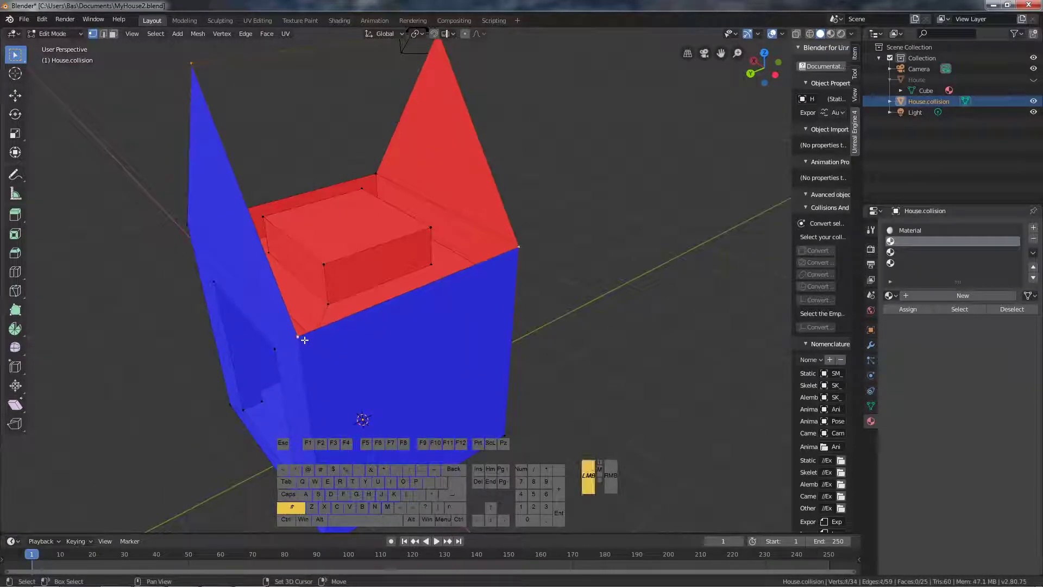
{"action": "middle_click_drag", "start_coordinate": [305, 340], "coordinate": [459, 339]}
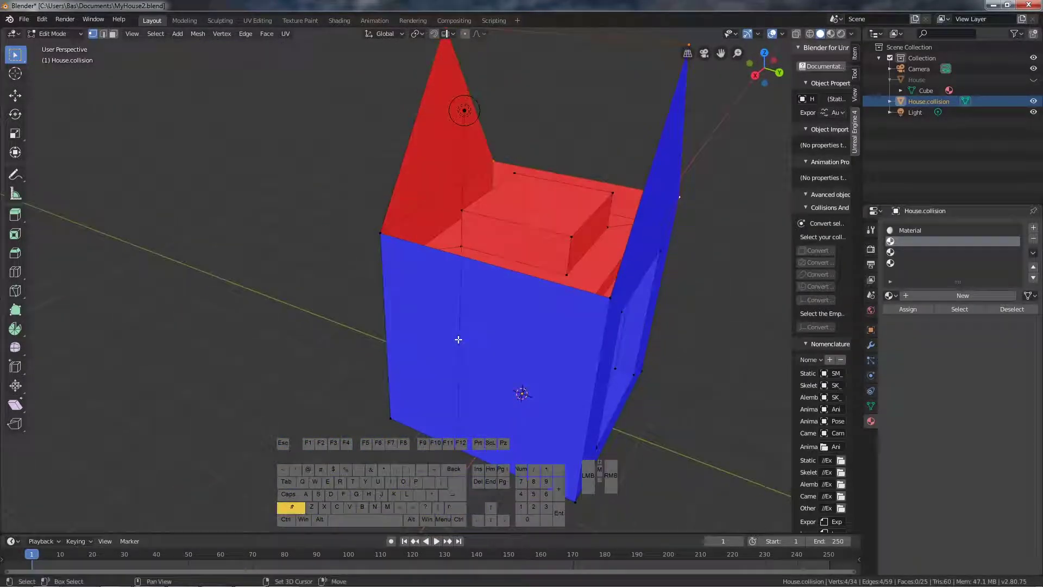
{"action": "left_click", "coordinate": [389, 218], "text": "shift"}
{"action": "left_click", "coordinate": [609, 298], "text": "shift"}
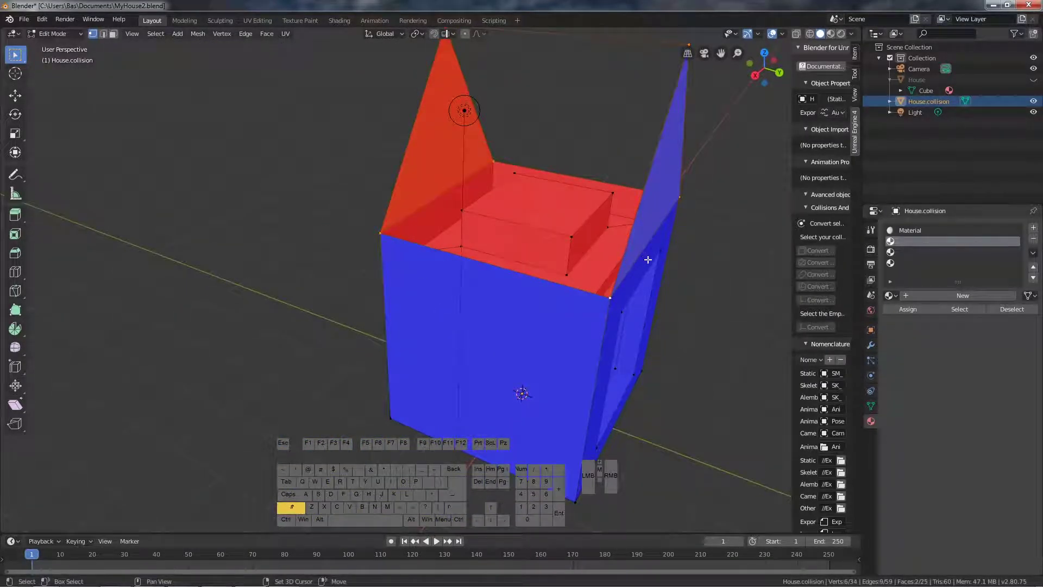
{"action": "scroll", "coordinate": [644, 258], "scroll_direction": "down", "scroll_amount": 2}
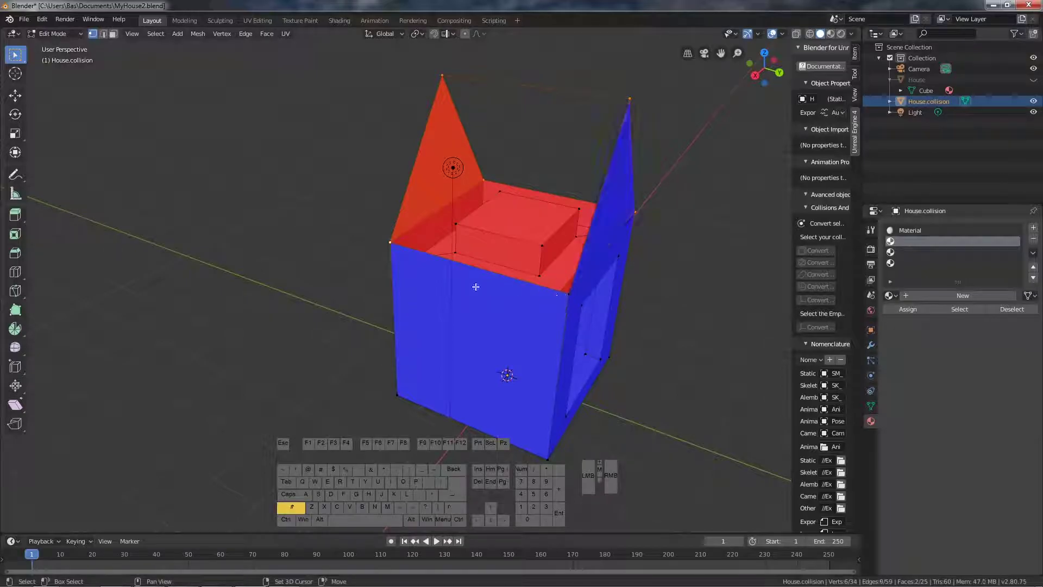
{"action": "left_click", "coordinate": [385, 242], "text": "shift"}
{"action": "key", "text": "f"}
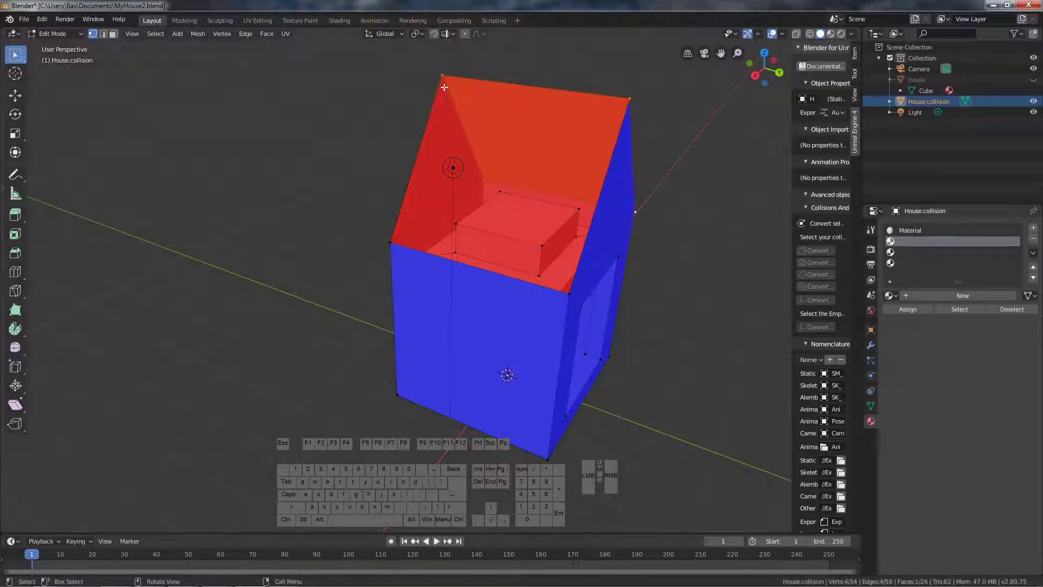
{"action": "left_click", "coordinate": [444, 87], "text": "shift"}
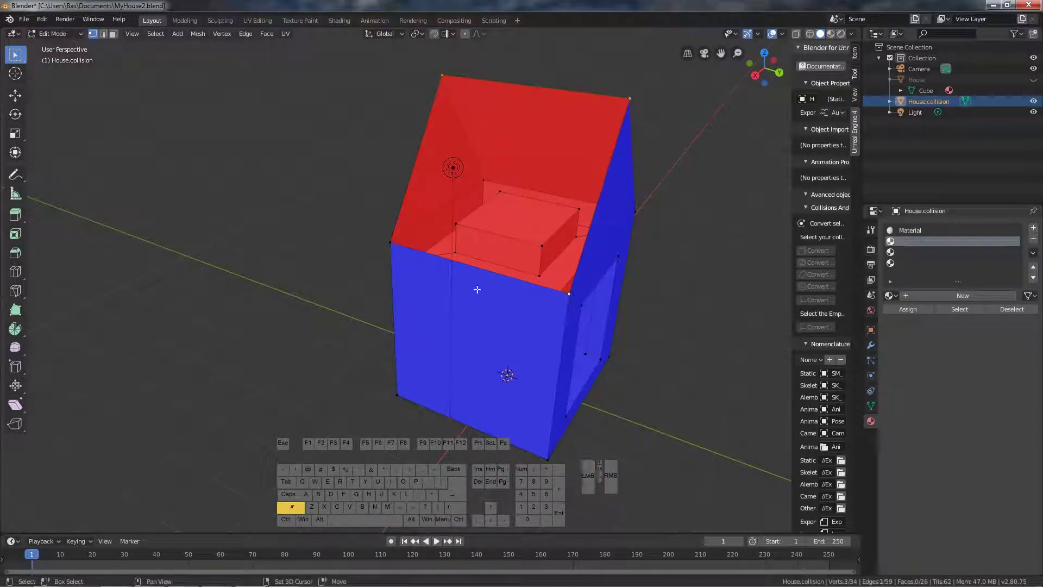
{"action": "left_click", "coordinate": [383, 239], "text": "shift"}
Fill the front wall gap with a face and inspect the mesh in X-ray
{"action": "key", "text": "f"}
{"action": "middle_click_drag", "start_coordinate": [622, 324], "coordinate": [529, 304]}
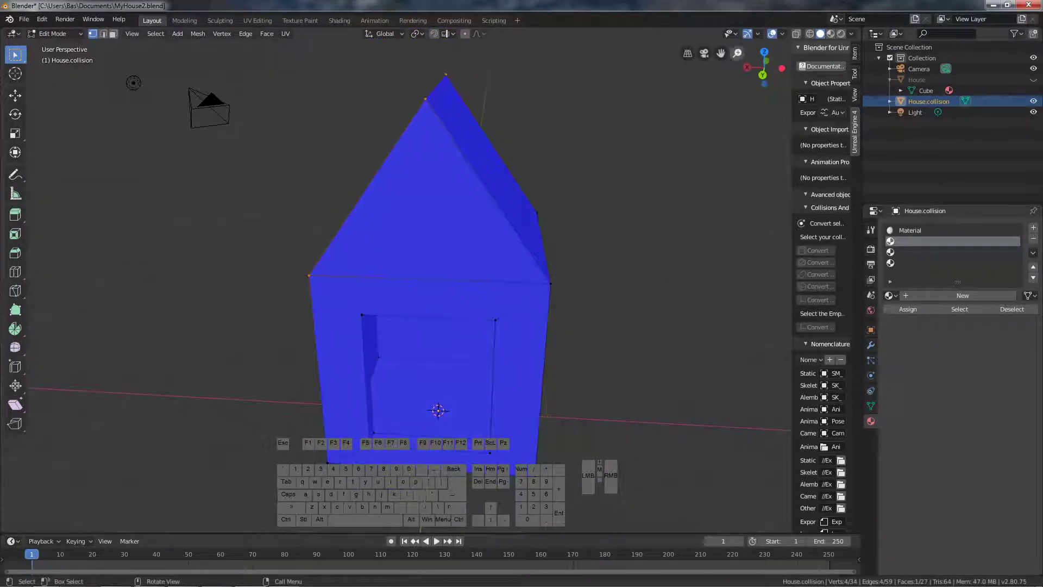
{"action": "left_click", "coordinate": [809, 34]}
{"action": "mouse_move", "coordinate": [624, 179]}
{"action": "middle_mouse_down"}
{"action": "mouse_move", "coordinate": [550, 207]}
{"action": "mouse_move", "coordinate": [599, 199]}
{"action": "mouse_move", "coordinate": [661, 149]}
{"action": "mouse_move", "coordinate": [628, 194]}
{"action": "mouse_move", "coordinate": [618, 189]}
{"action": "middle_mouse_up"}
Return to Solid shading and turn off the Face Orientation overlay
{"action": "left_click", "coordinate": [820, 33]}
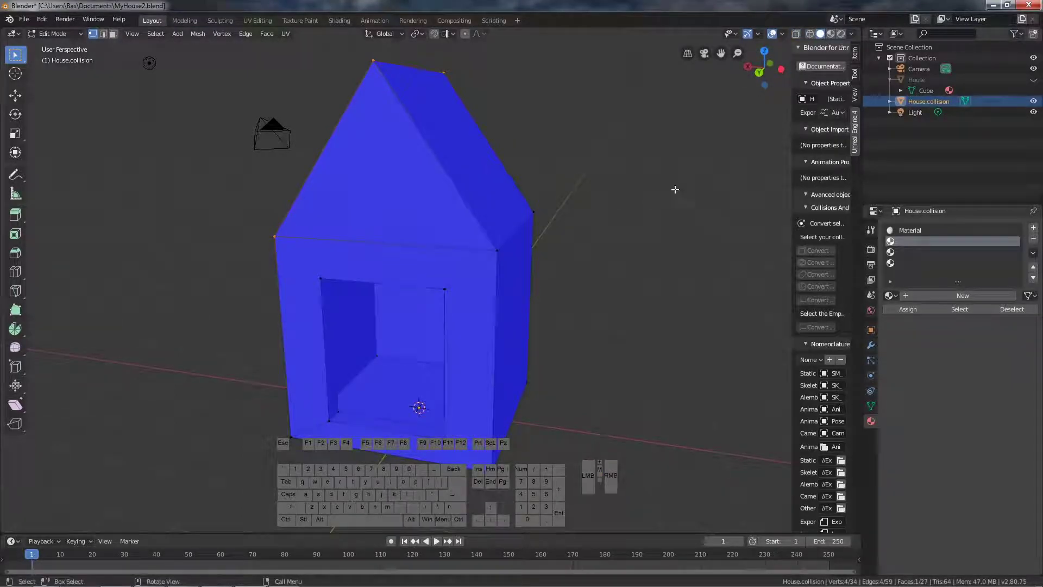
{"action": "left_click", "coordinate": [782, 34]}
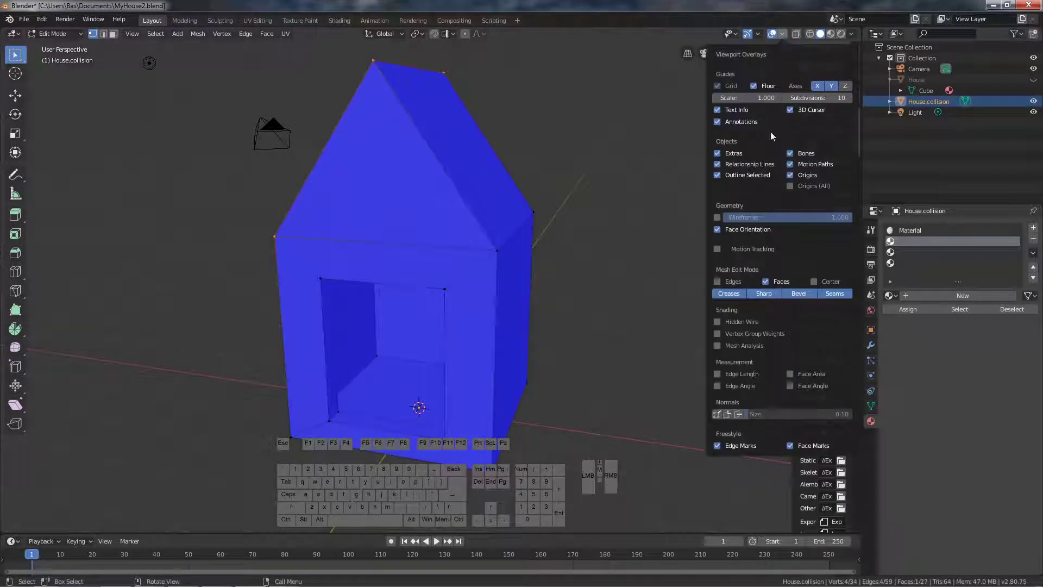
{"action": "left_click", "coordinate": [717, 229]}
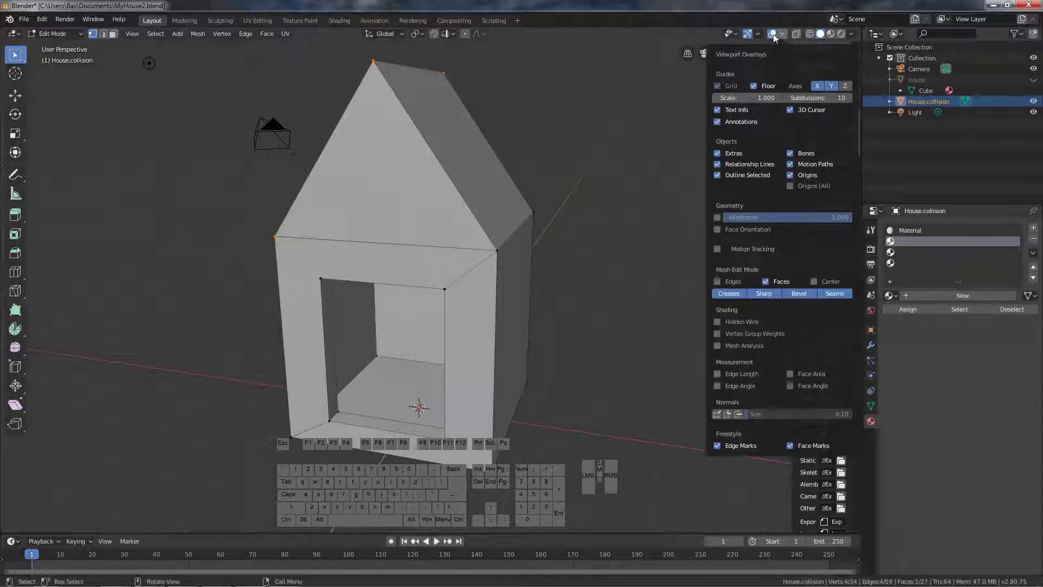
{"action": "left_click", "coordinate": [783, 34]}
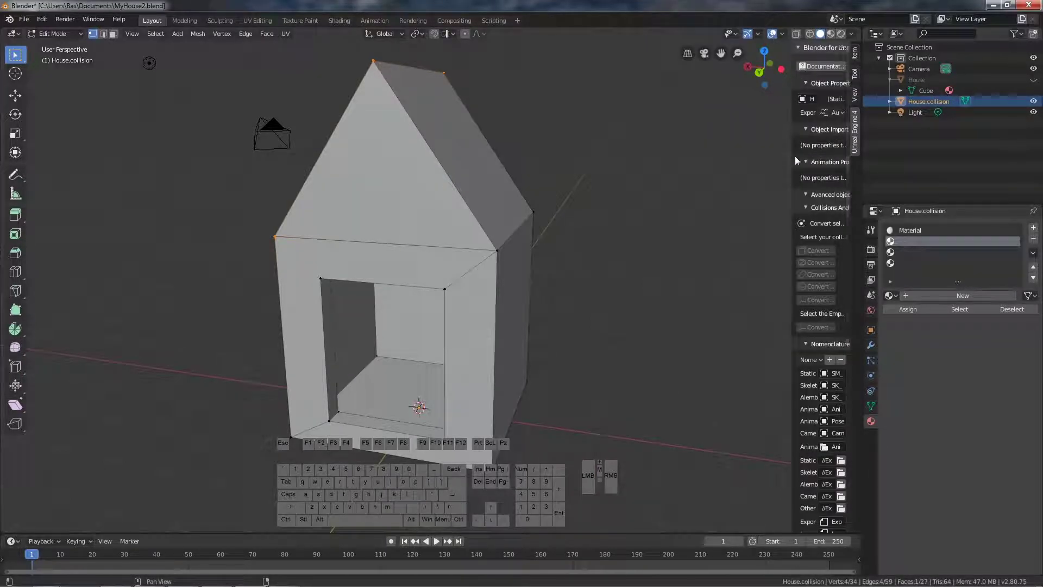
Set House.collision to Export recursive with Axis Up Z Up and Axis Forward X Forward
{"action": "left_click_drag", "start_coordinate": [794, 162], "coordinate": [658, 159]}
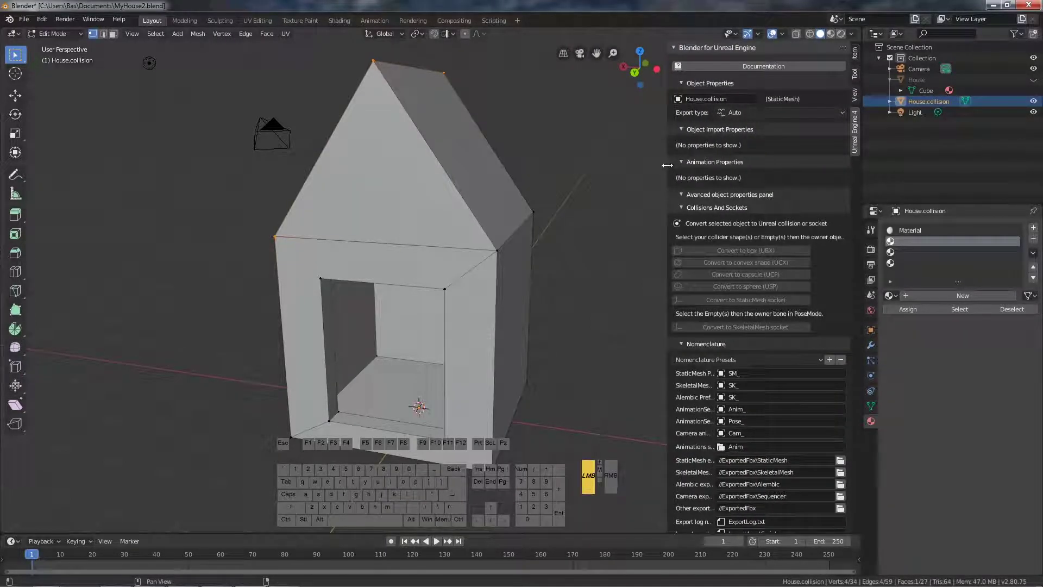
{"action": "left_click", "coordinate": [750, 113]}
{"action": "left_click", "coordinate": [747, 142]}
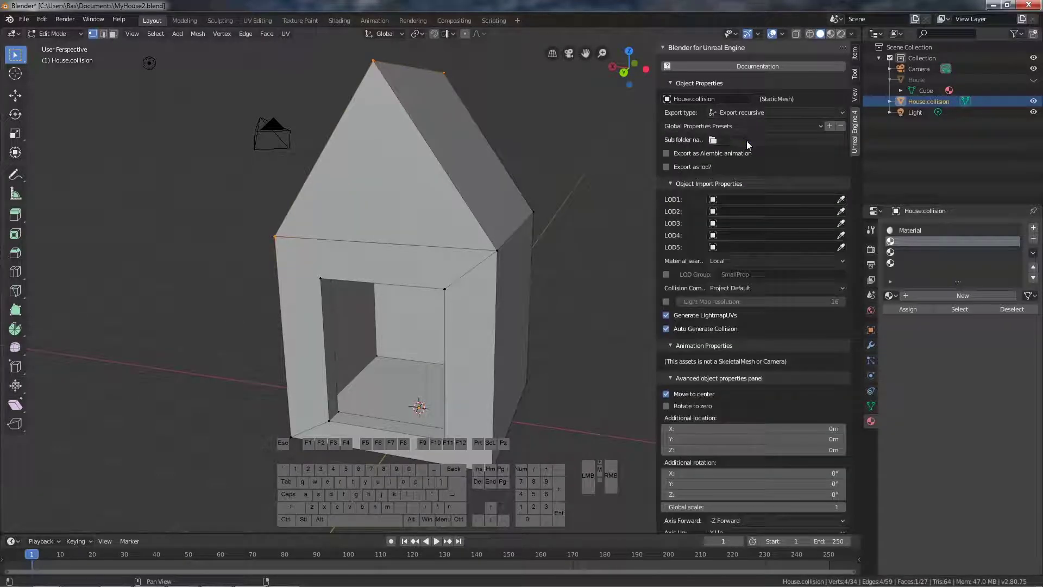
{"action": "scroll", "coordinate": [753, 244], "scroll_direction": "down", "scroll_amount": 7}
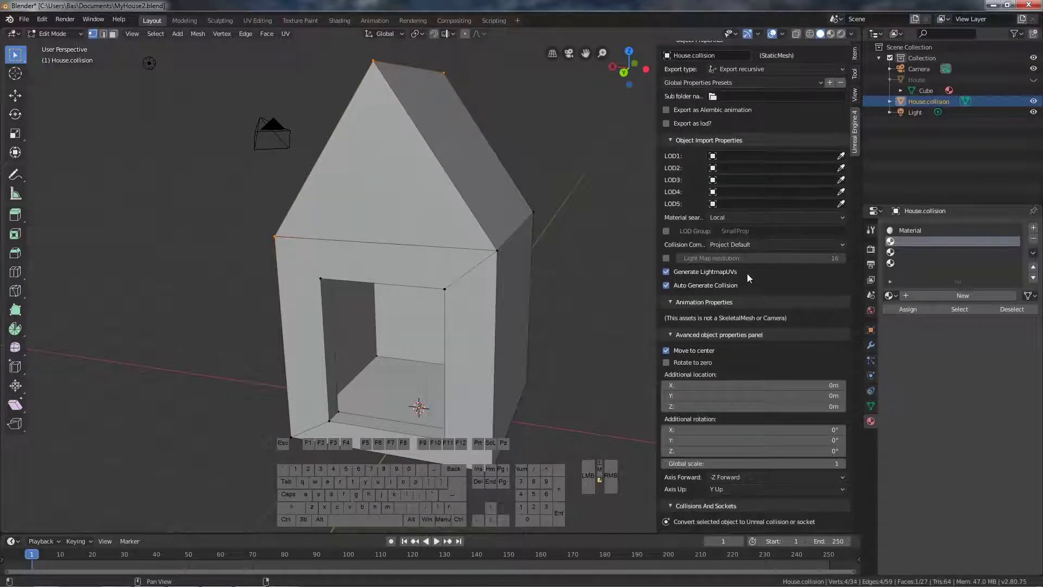
{"action": "left_click", "coordinate": [721, 381]}
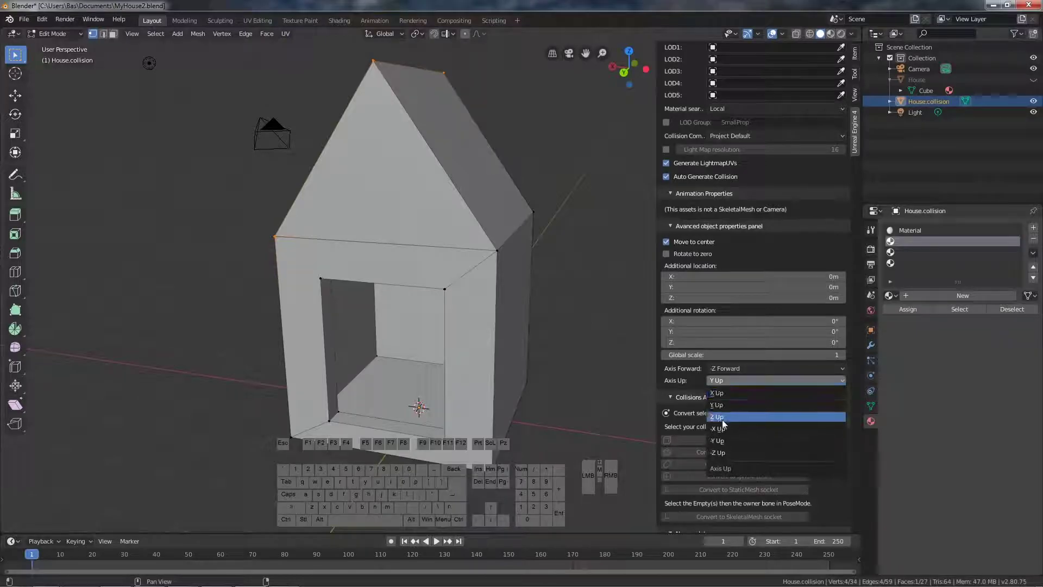
{"action": "left_click", "coordinate": [725, 418]}
{"action": "left_click", "coordinate": [725, 368]}
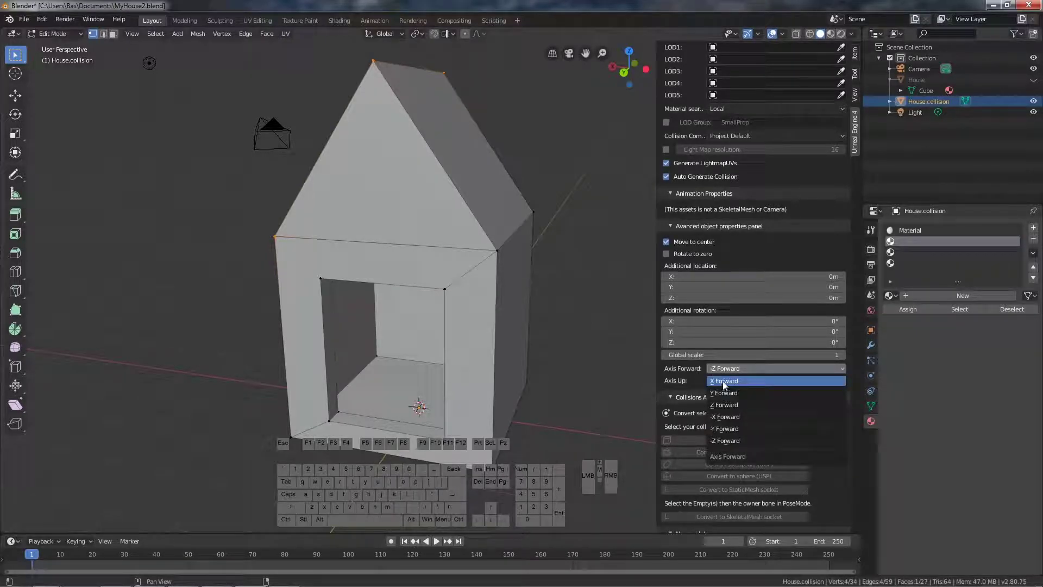
{"action": "left_click", "coordinate": [722, 381]}
{"action": "scroll", "coordinate": [755, 364], "scroll_direction": "down", "scroll_amount": 15}
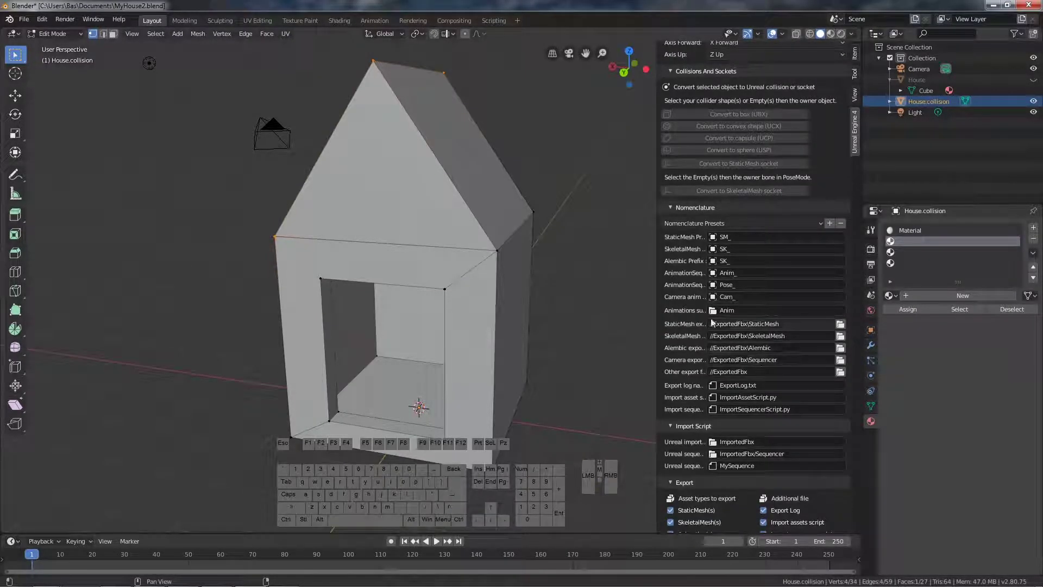
Copy the StaticMesh export folder path from the file browser, then cancel it
{"action": "left_click", "coordinate": [840, 323]}
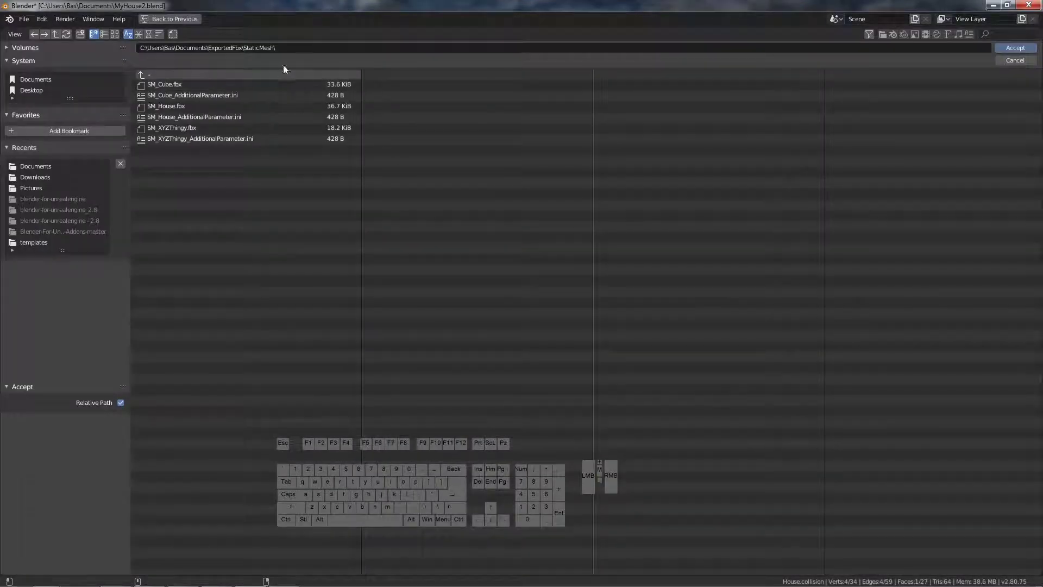
{"action": "left_click", "coordinate": [286, 47]}
{"action": "left_click_drag", "start_coordinate": [293, 51], "coordinate": [153, 48]}
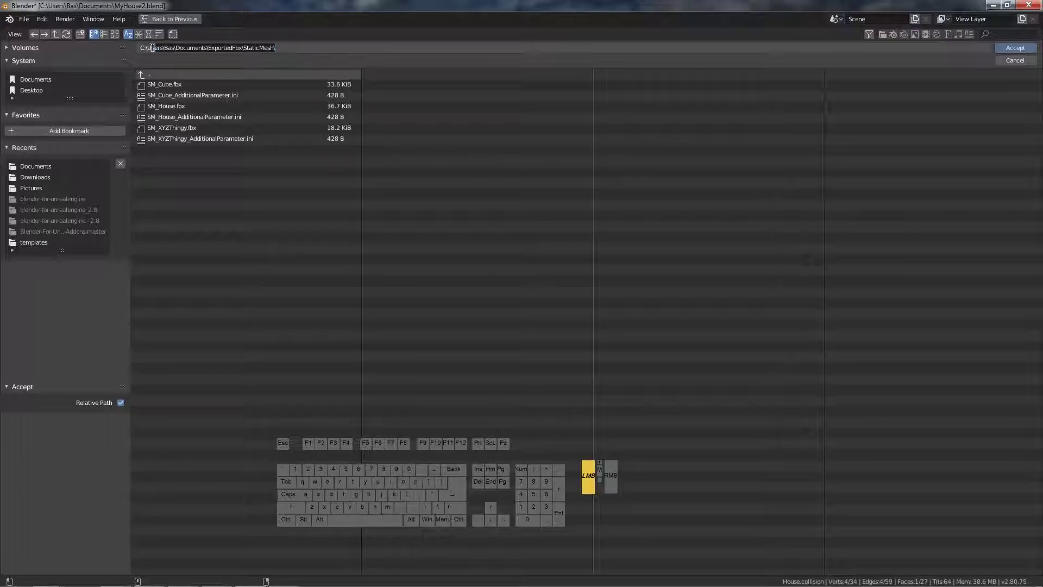
{"action": "key", "text": "BackSpace"}
{"action": "key", "text": "Escape"}
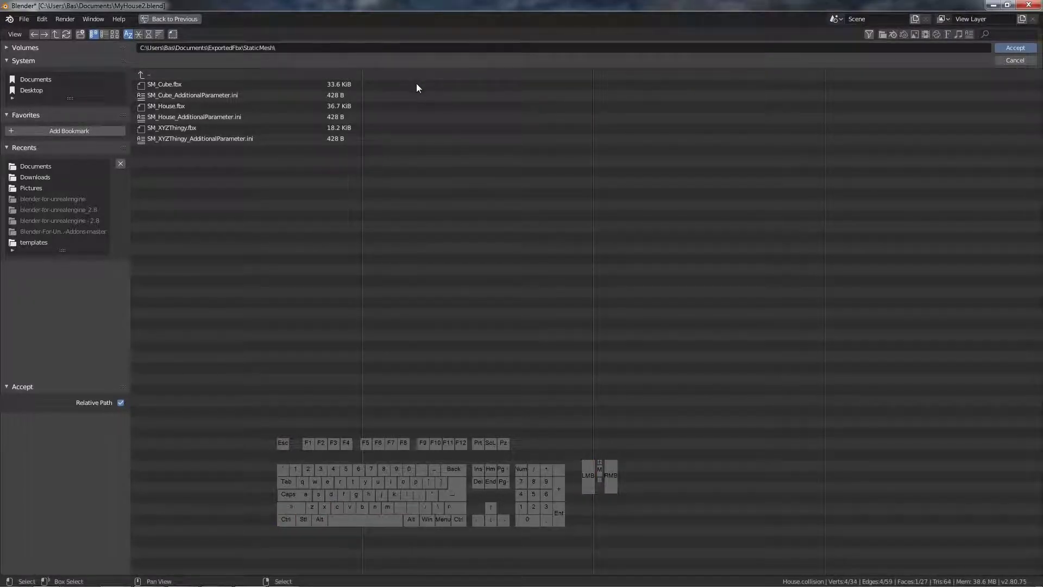
{"action": "left_click", "coordinate": [286, 49]}
{"action": "key", "text": "ctrl+c"}
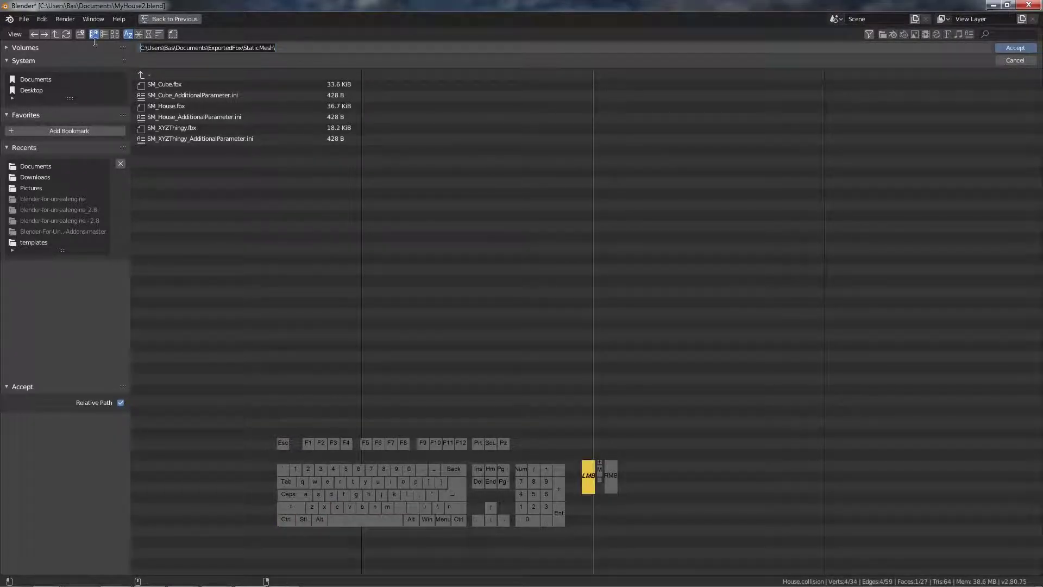
{"action": "left_click", "coordinate": [1011, 58]}
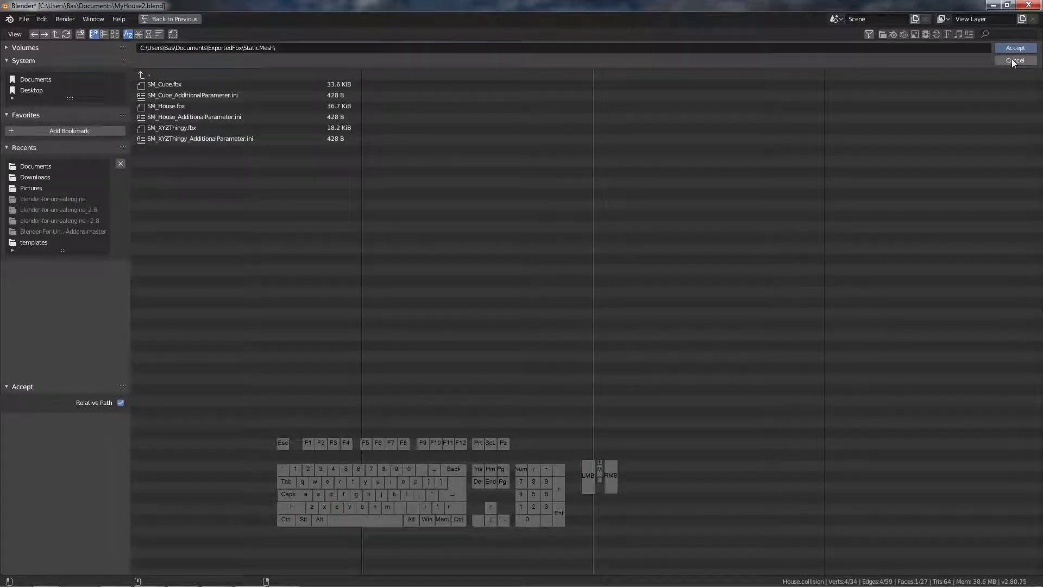
{"action": "left_click", "coordinate": [1011, 58]}
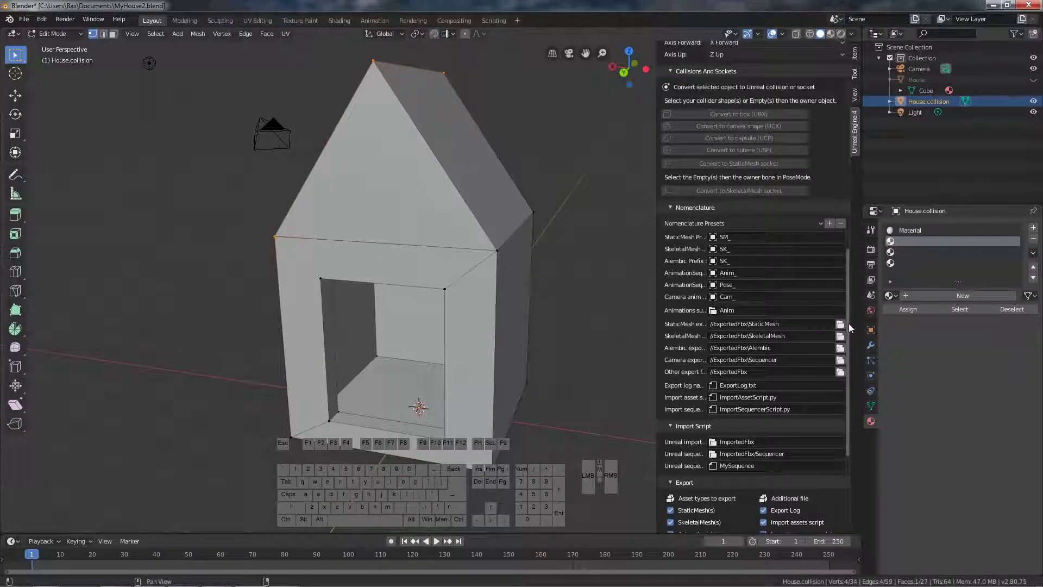
Check potential errors, export for Unreal Engine 4, then save and quit Blender
{"action": "left_click_drag", "start_coordinate": [849, 324], "coordinate": [843, 410]}
{"action": "left_click", "coordinate": [746, 426]}
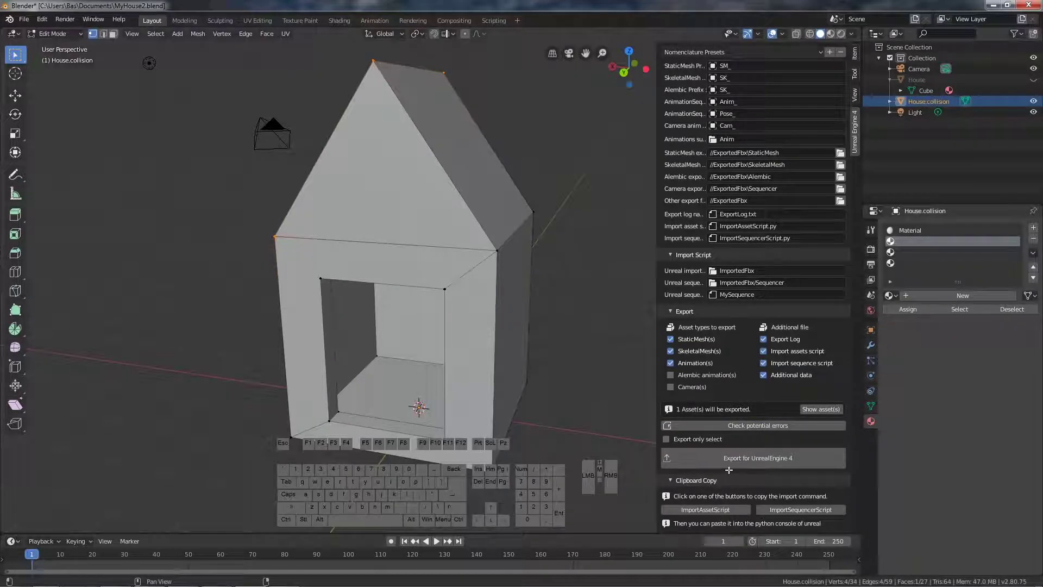
{"action": "left_click", "coordinate": [729, 459]}
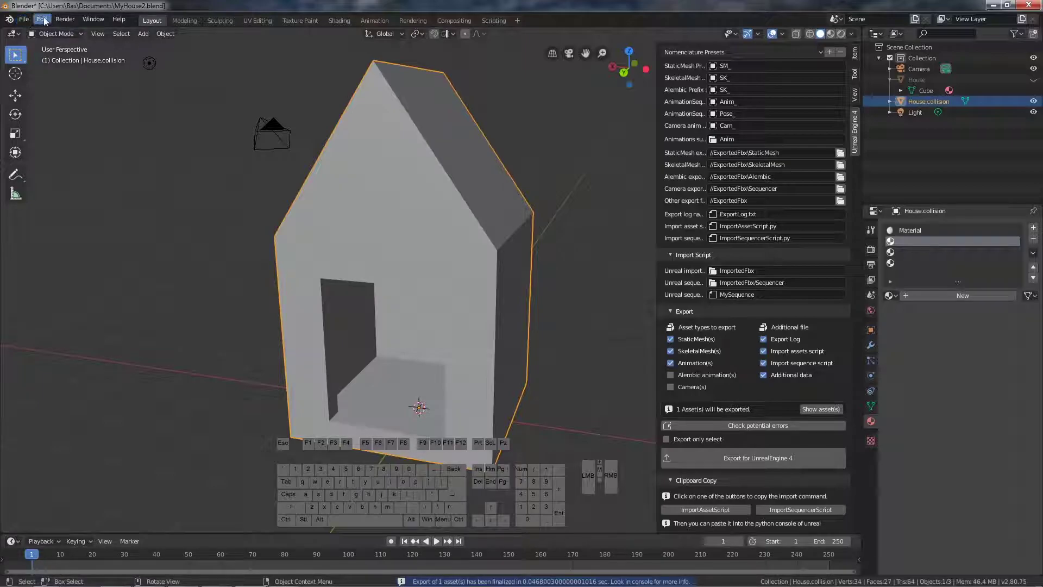
{"action": "left_click", "coordinate": [23, 19]}
{"action": "left_click", "coordinate": [38, 94]}
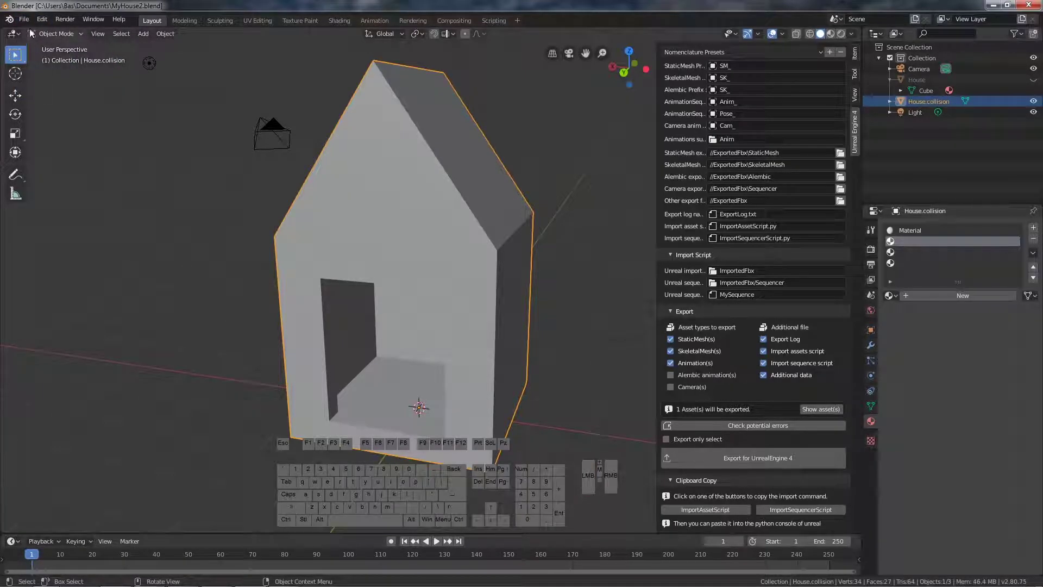
{"action": "left_click", "coordinate": [24, 19]}
Quit Blender and launch Unreal Engine 4.23.1 to reach its Project Browser
{"action": "left_click", "coordinate": [43, 223]}
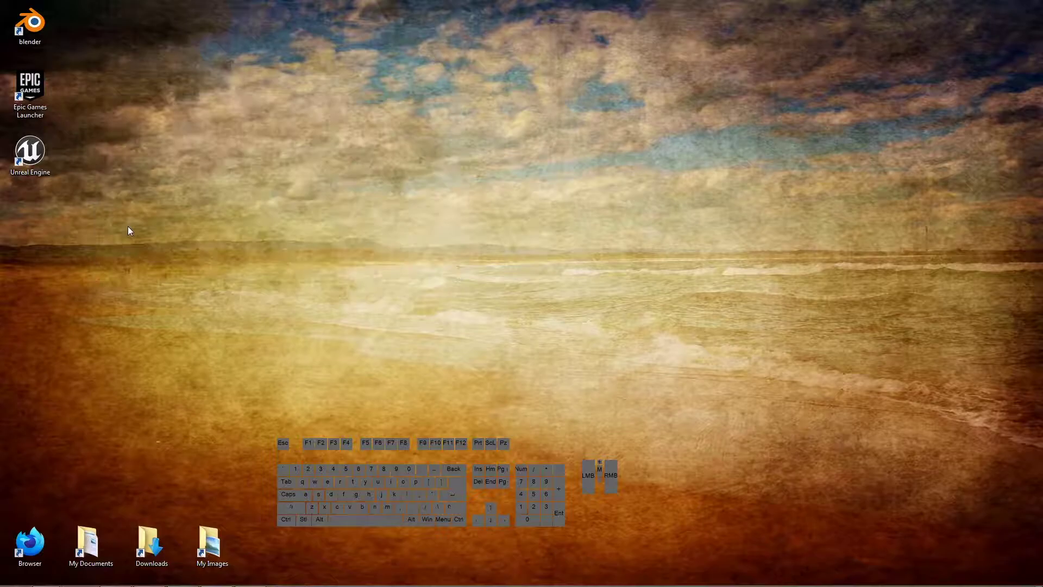
{"action": "left_click", "coordinate": [33, 153]}
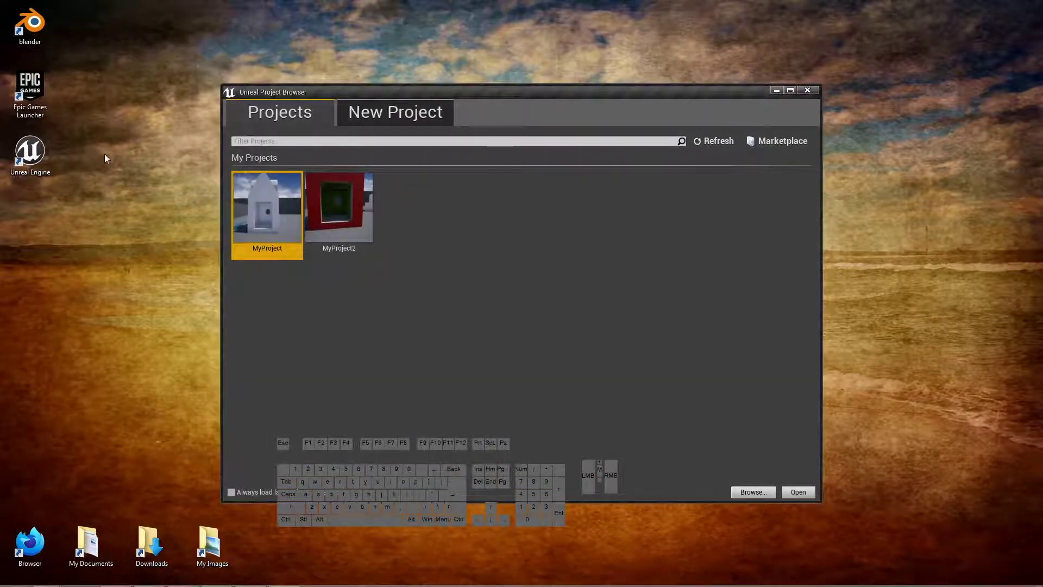
Create a new Blueprint First Person project named MyProject3
{"action": "left_click", "coordinate": [408, 114]}
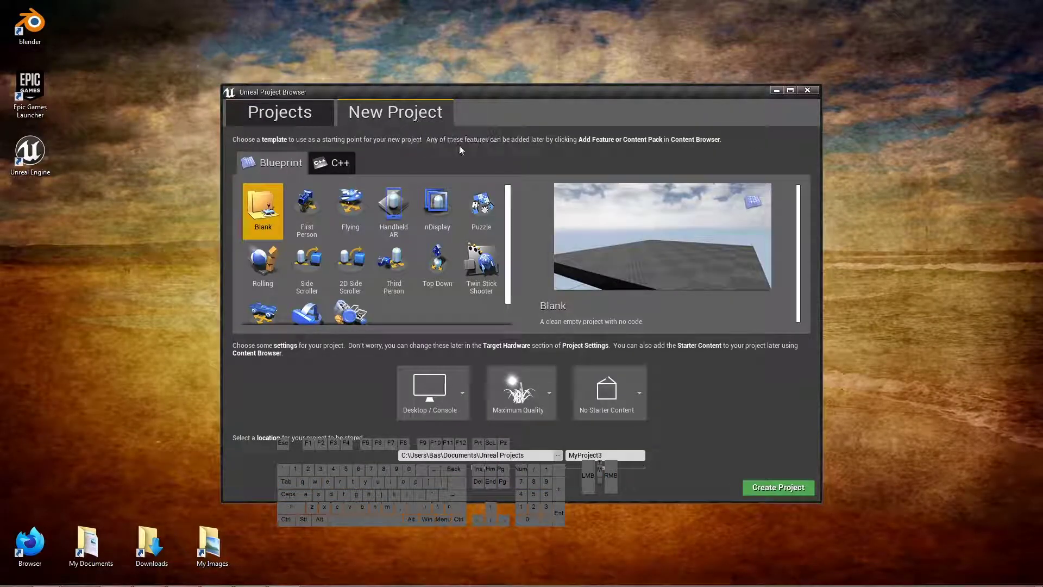
{"action": "left_click", "coordinate": [312, 209]}
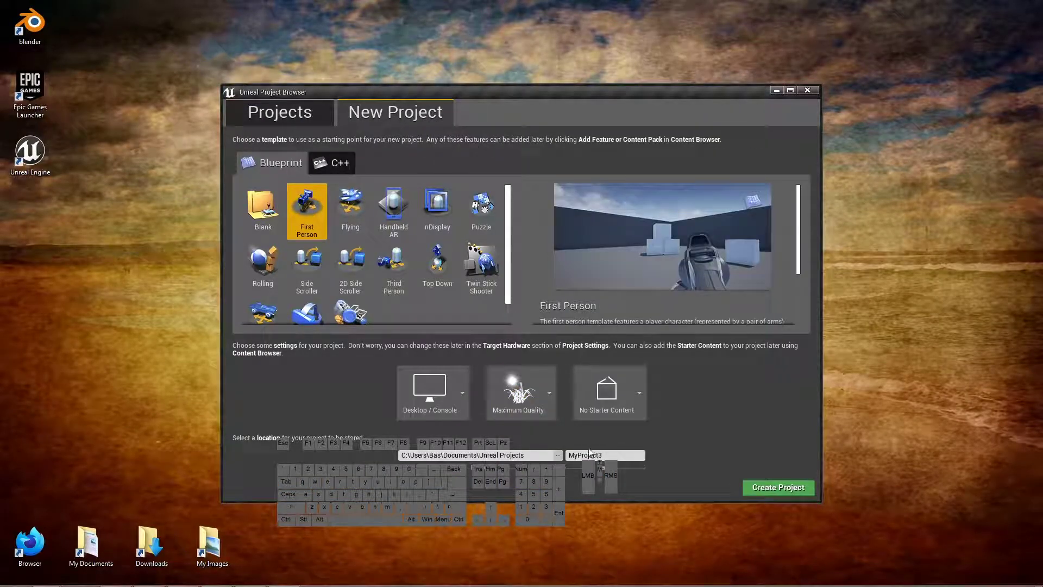
{"action": "left_click", "coordinate": [746, 488]}
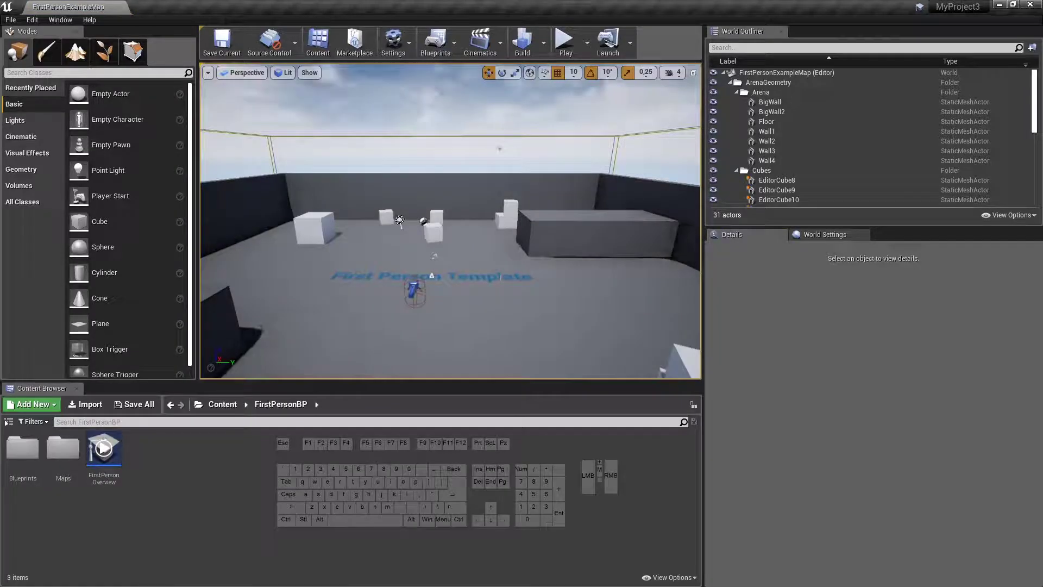
Import SM_Housecollision.fbx and SM_House.fbx from the pasted StaticMesh export folder
{"action": "left_click", "coordinate": [85, 404]}
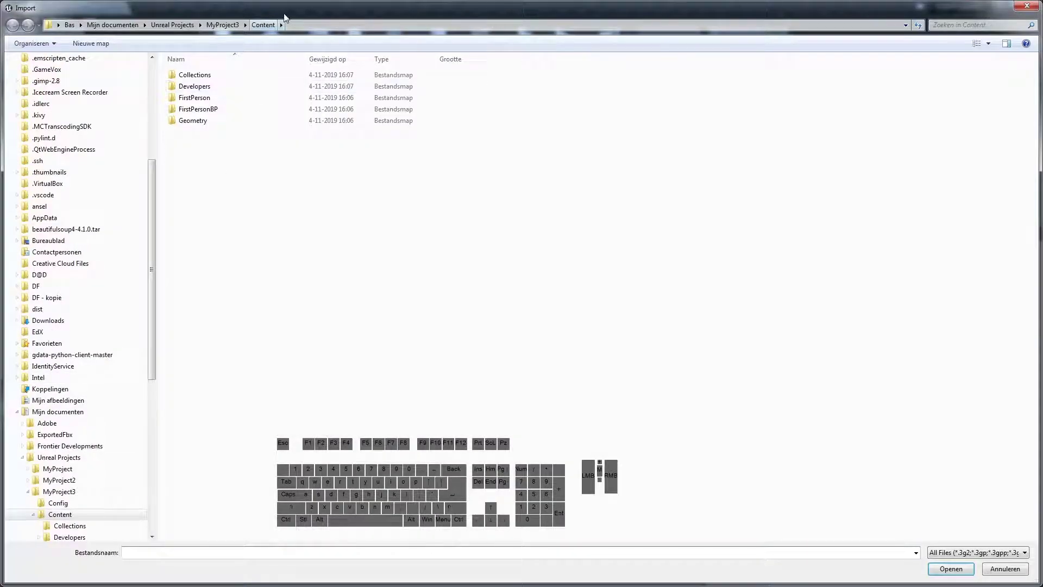
{"action": "left_click", "coordinate": [286, 25]}
{"action": "key", "text": "ctrl+v"}
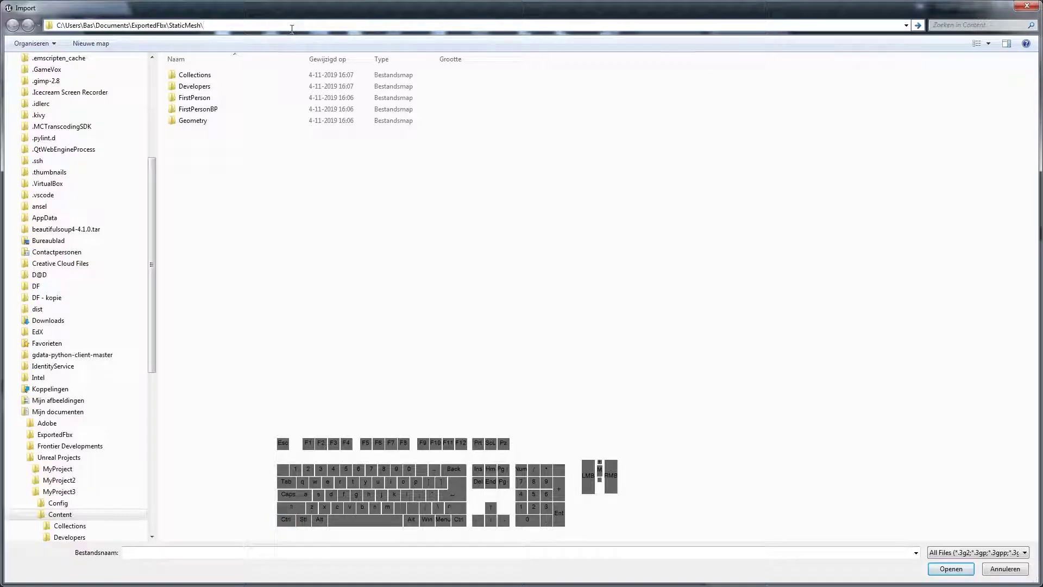
{"action": "key", "text": "Return"}
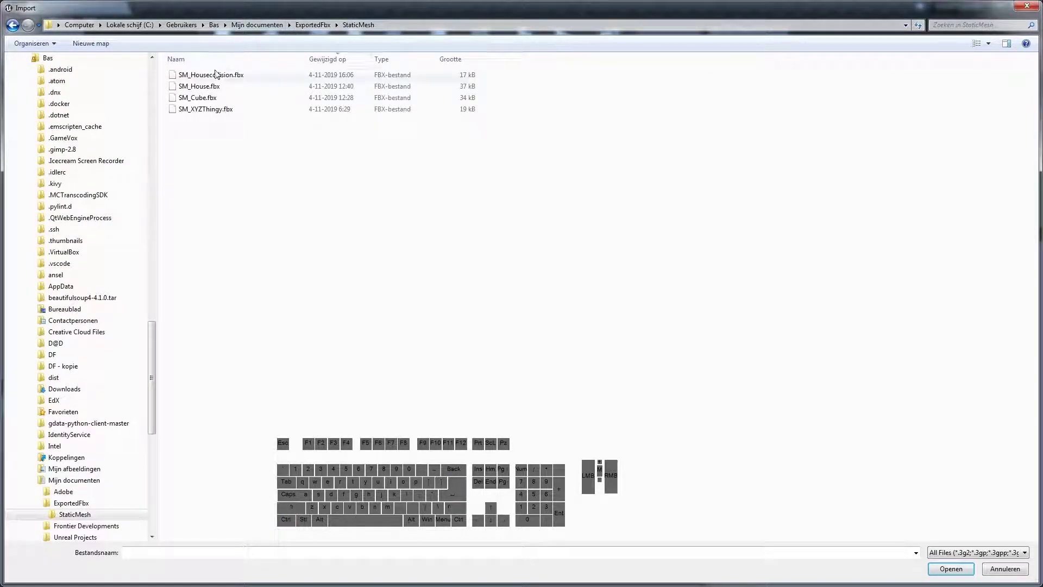
{"action": "left_click", "coordinate": [215, 74]}
{"action": "left_click", "coordinate": [196, 88], "text": "shift"}
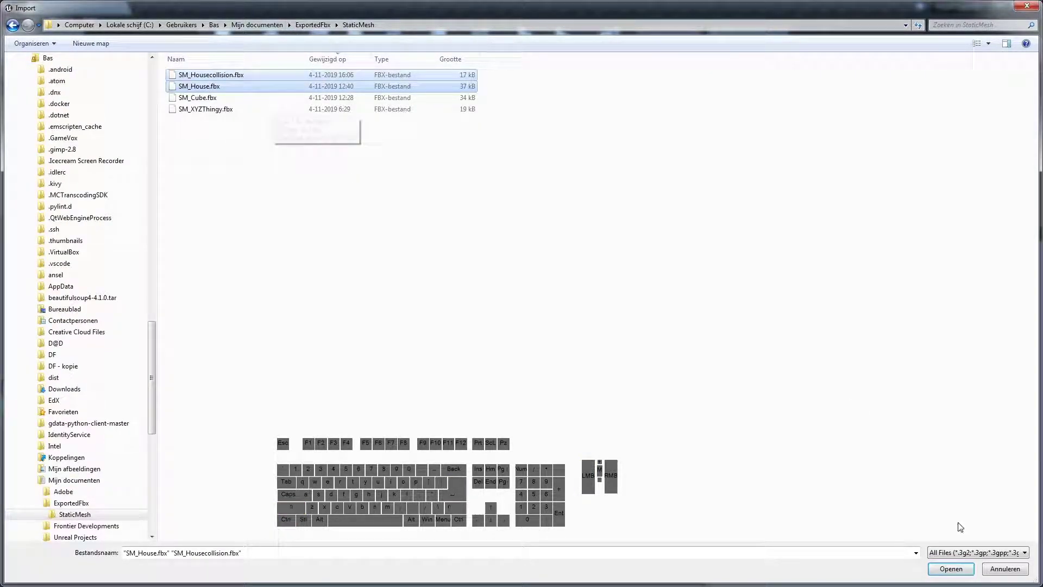
{"action": "left_click", "coordinate": [938, 569]}
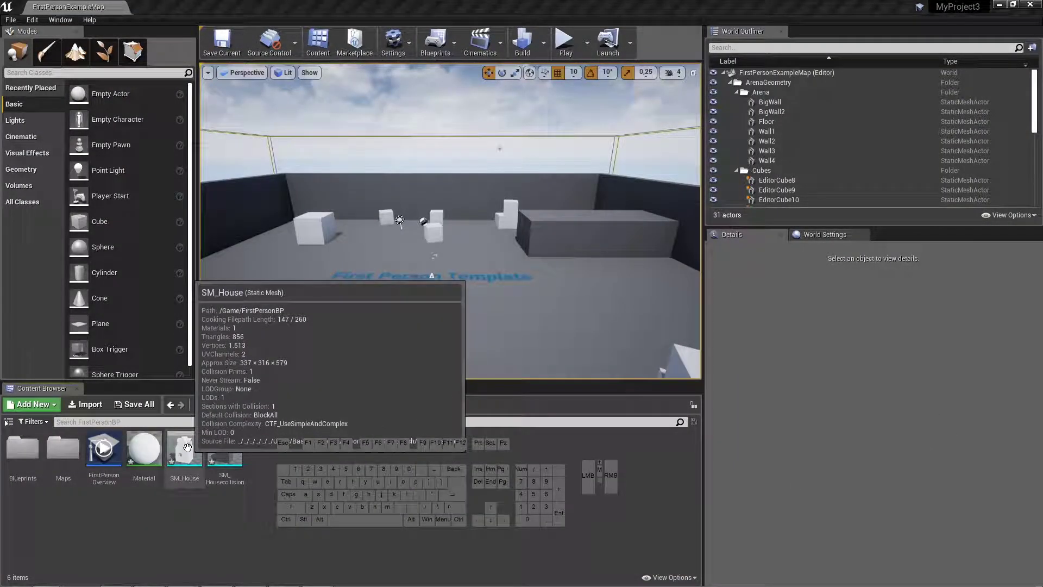
Open SM_House in the Static Mesh Editor, display its simple collision, and show the Details panel
{"action": "double_click", "coordinate": [185, 449]}
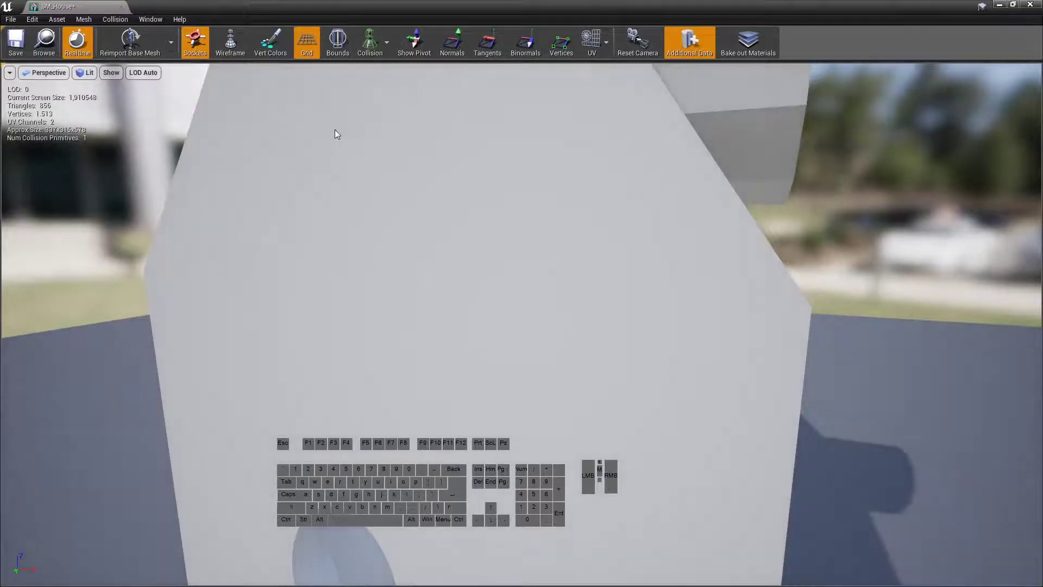
{"action": "left_click_drag", "start_coordinate": [335, 132], "coordinate": [357, 91]}
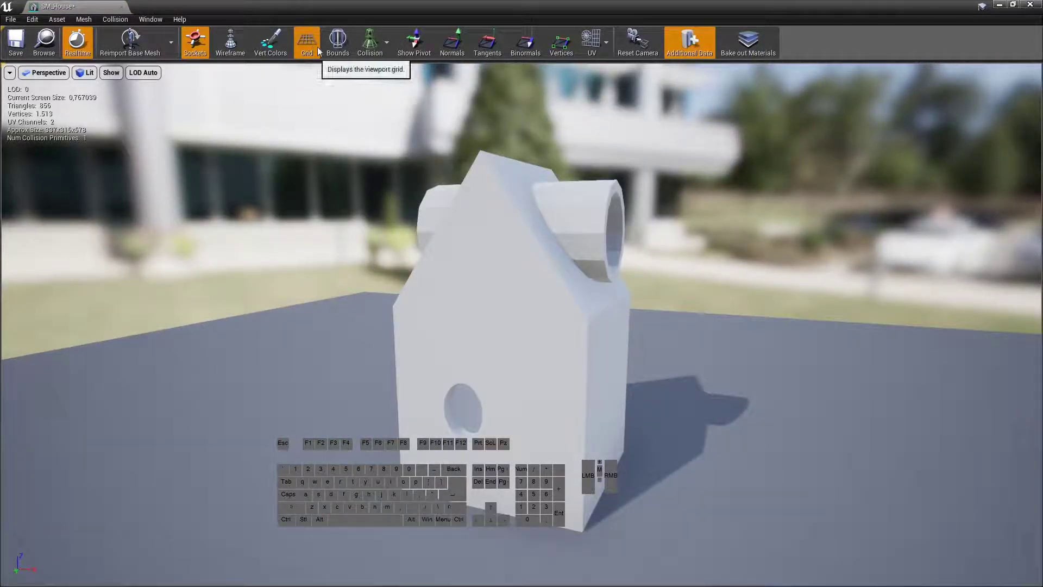
{"action": "left_click", "coordinate": [386, 41]}
{"action": "left_click", "coordinate": [371, 74]}
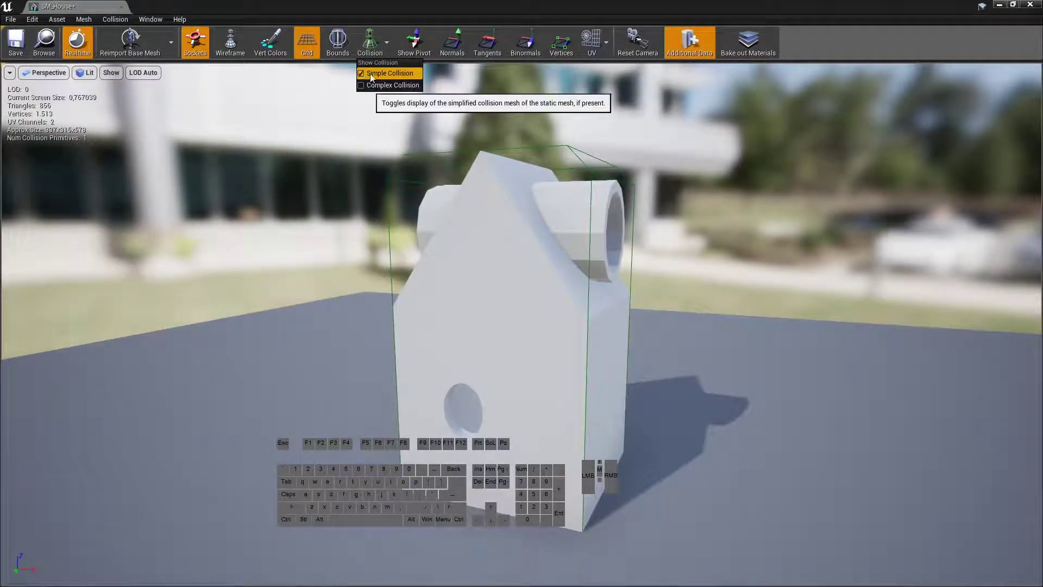
{"action": "left_click", "coordinate": [156, 20]}
{"action": "left_click", "coordinate": [163, 62]}
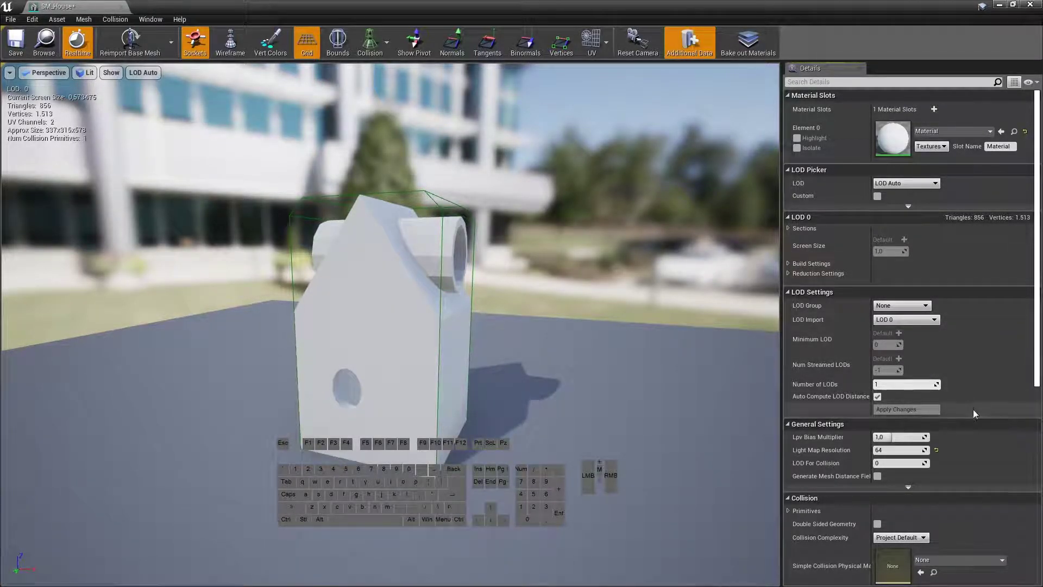
Set SM_House's complex collision mesh to SM_Housecollision
{"action": "scroll", "coordinate": [972, 409], "scroll_direction": "down", "scroll_amount": 5}
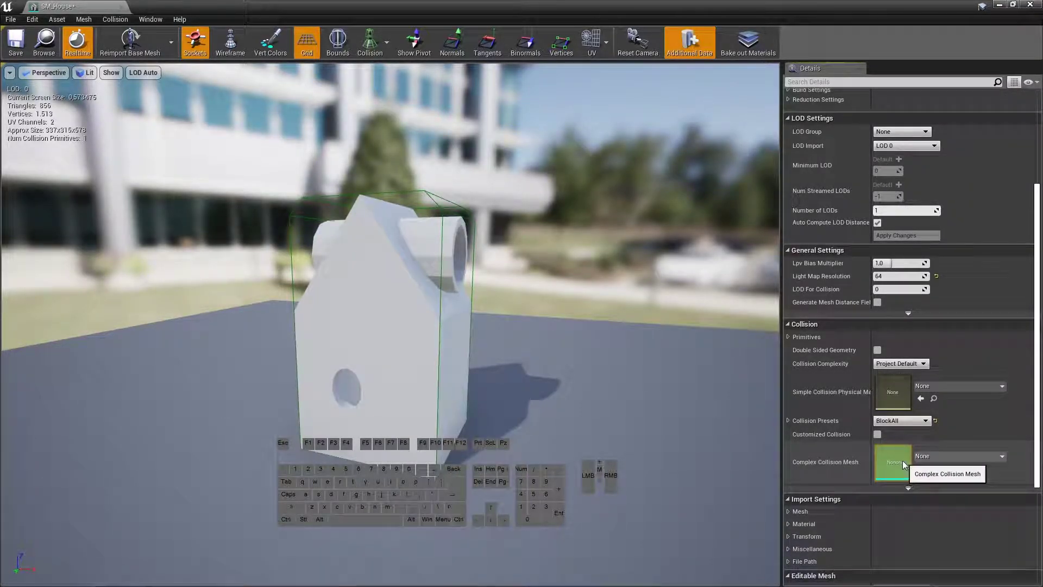
{"action": "left_click", "coordinate": [939, 456]}
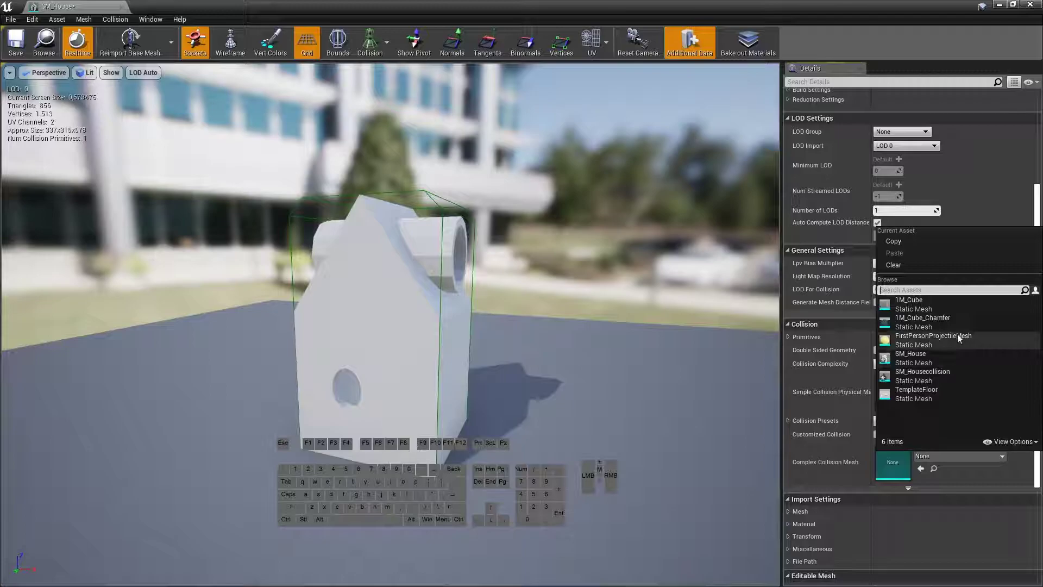
{"action": "left_click", "coordinate": [916, 375]}
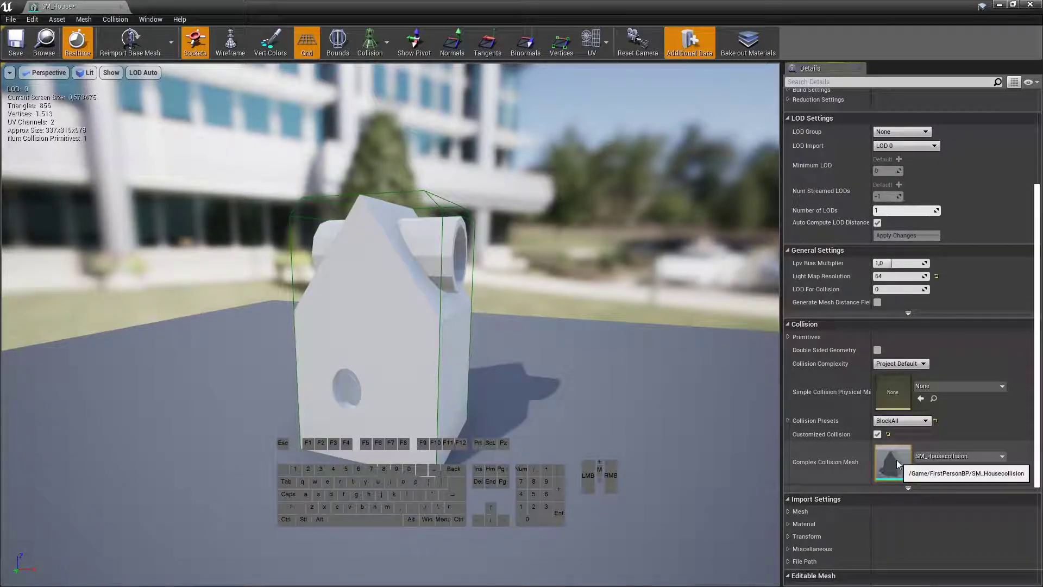
Set Collision Complexity to Use Complex Collision As Simple, save SM_House, and close its editor
{"action": "left_click", "coordinate": [909, 364]}
{"action": "left_click", "coordinate": [894, 394]}
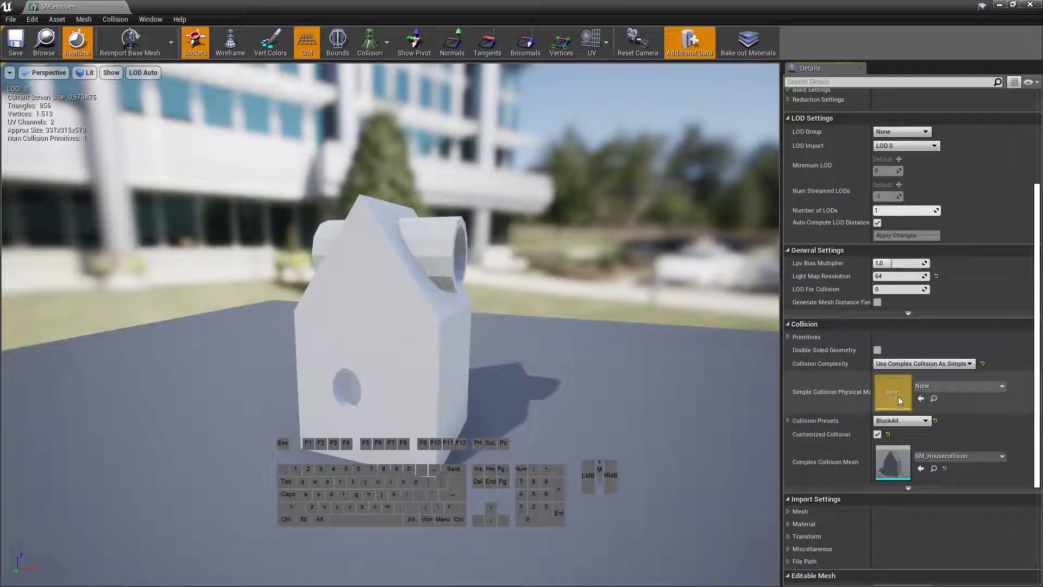
{"action": "left_click", "coordinate": [15, 42]}
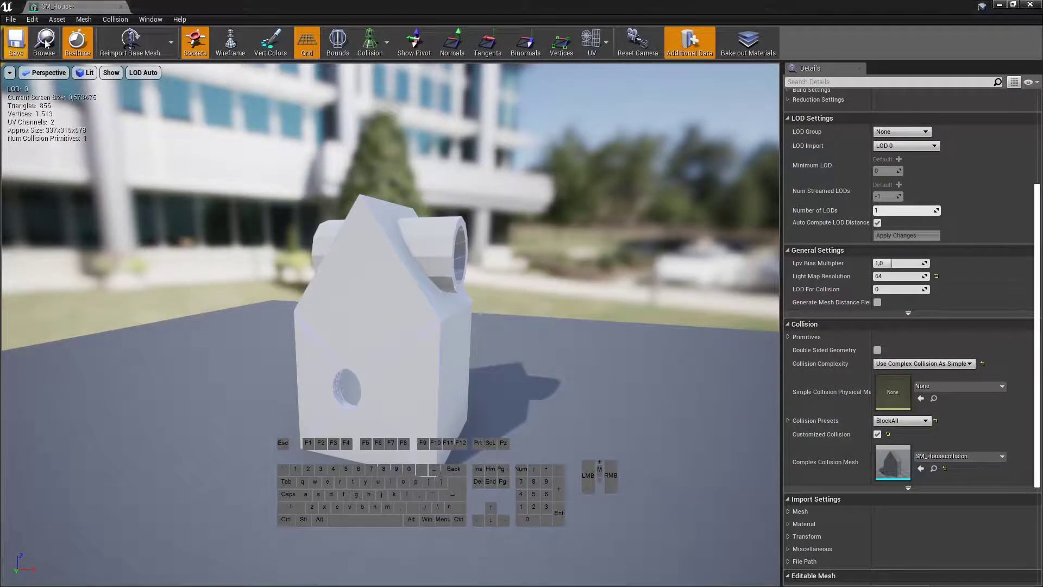
{"action": "left_click", "coordinate": [122, 8]}
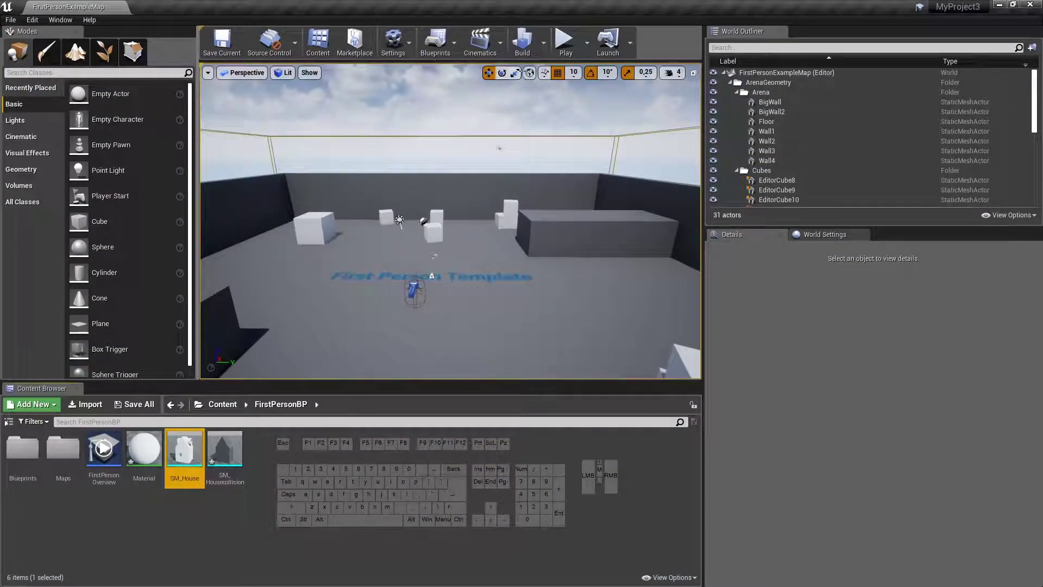
Build the level, cancel the lighting build, and drag SM_House into the map at -170, 370, 170
{"action": "left_click", "coordinate": [522, 42]}
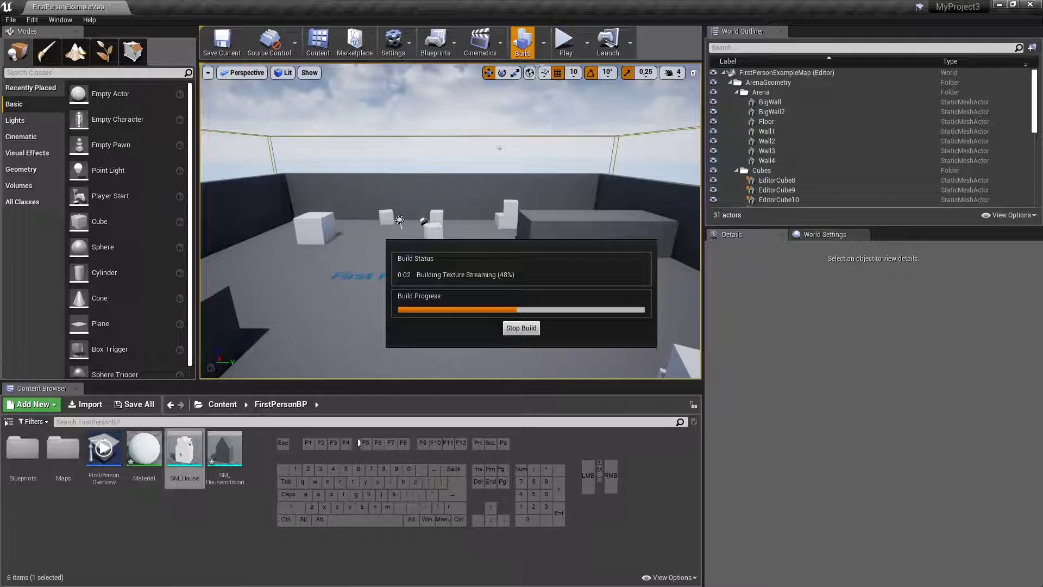
{"action": "left_click", "coordinate": [193, 458]}
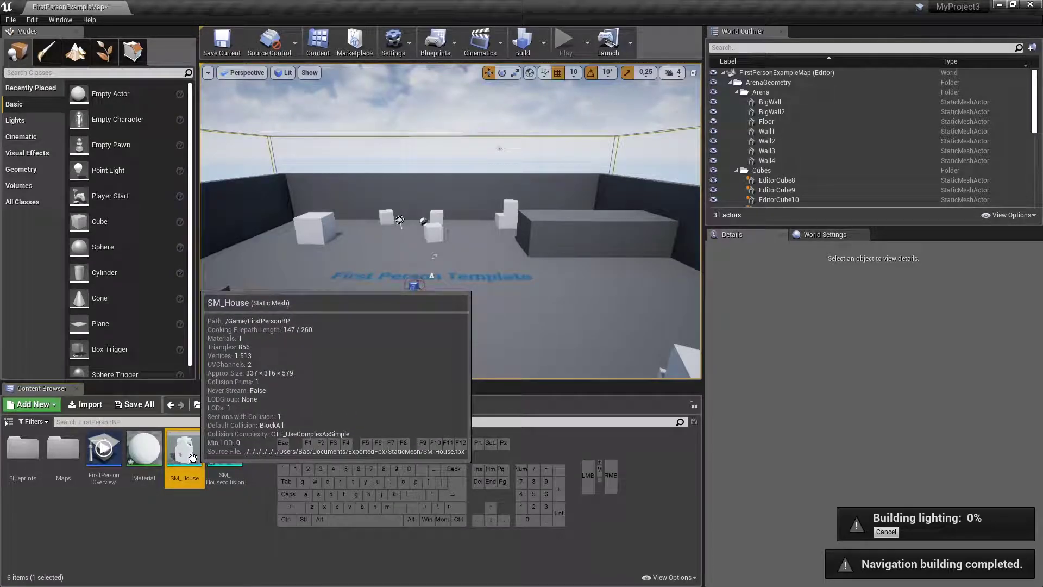
{"action": "left_click", "coordinate": [885, 531]}
{"action": "left_click_drag", "start_coordinate": [185, 451], "coordinate": [501, 285]}
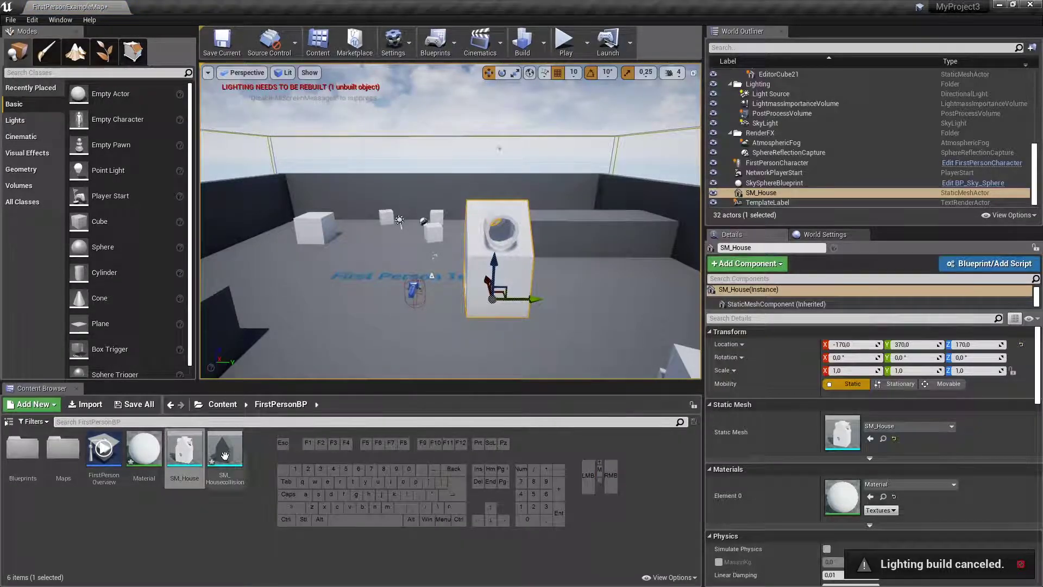
{"action": "double_click", "coordinate": [187, 448]}
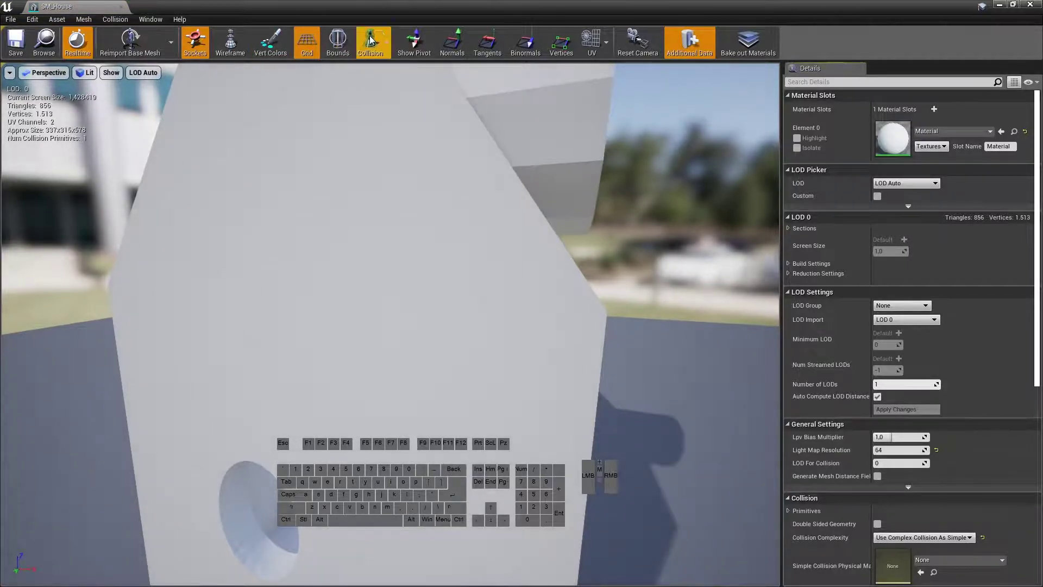
{"action": "left_click", "coordinate": [370, 40]}
{"action": "left_click", "coordinate": [386, 86]}
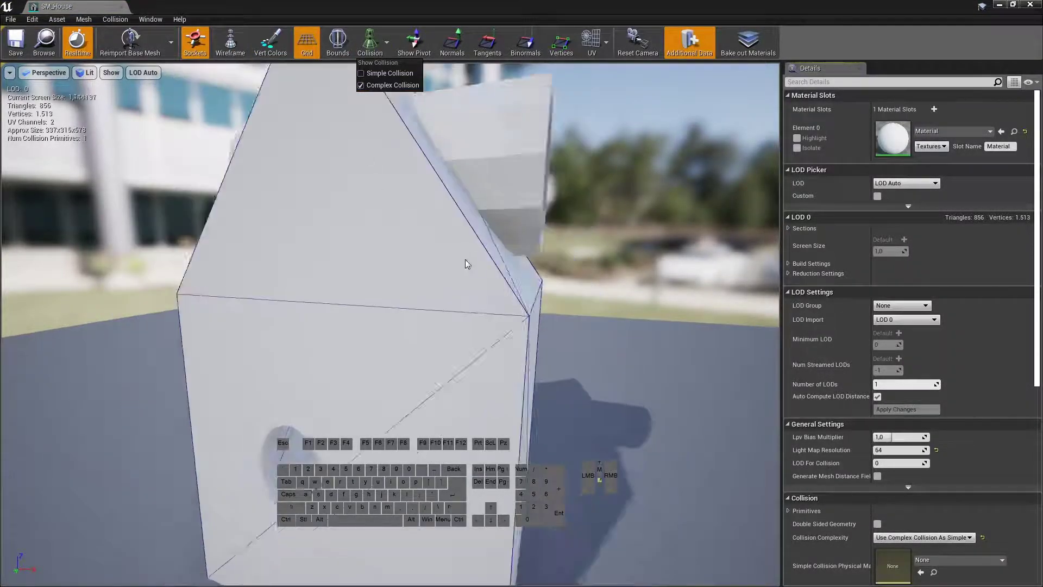
{"action": "left_click_drag", "start_coordinate": [465, 264], "coordinate": [483, 263]}
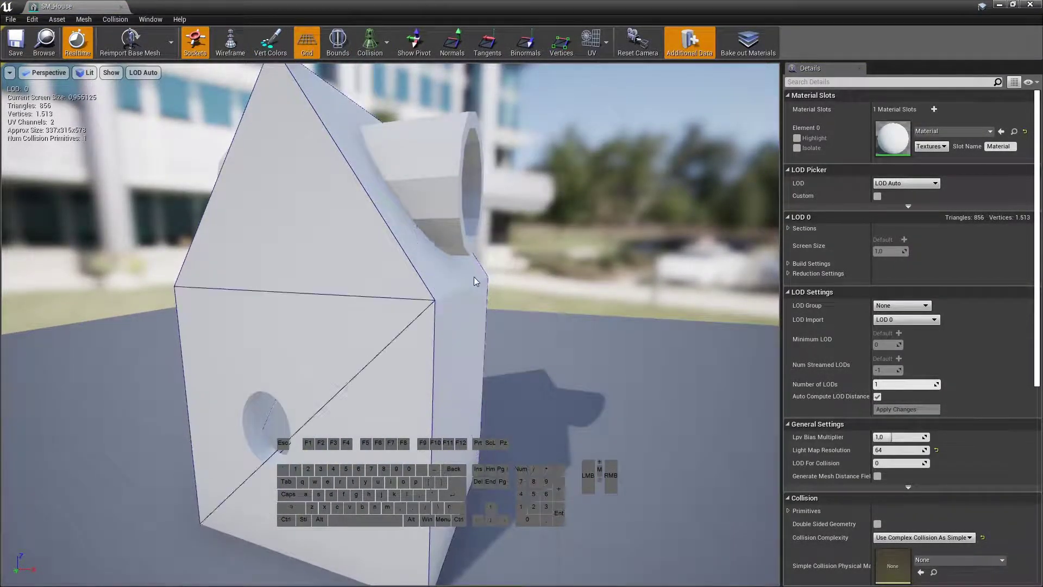
{"action": "scroll", "coordinate": [474, 276], "scroll_direction": "down", "scroll_amount": 3}
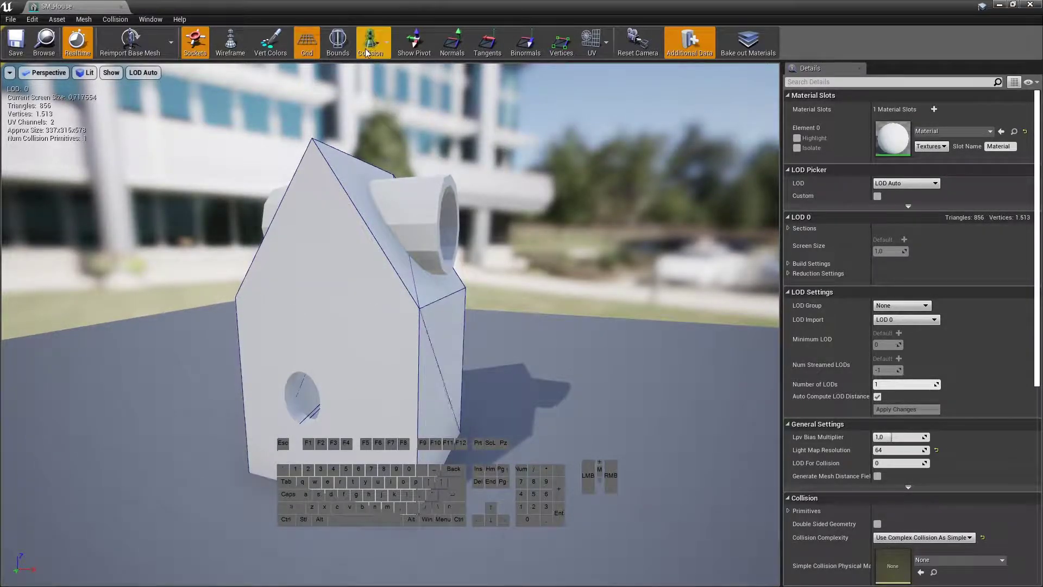
Start a play session and shoot projectiles at SM_House's walls, roof and chimney
{"action": "left_click", "coordinate": [121, 7]}
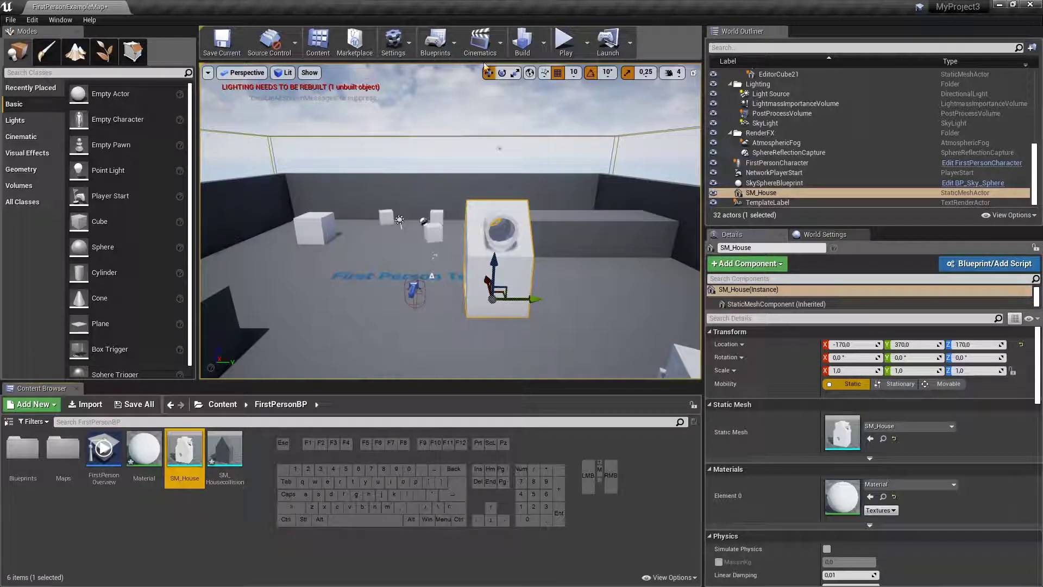
{"action": "left_click", "coordinate": [565, 40]}
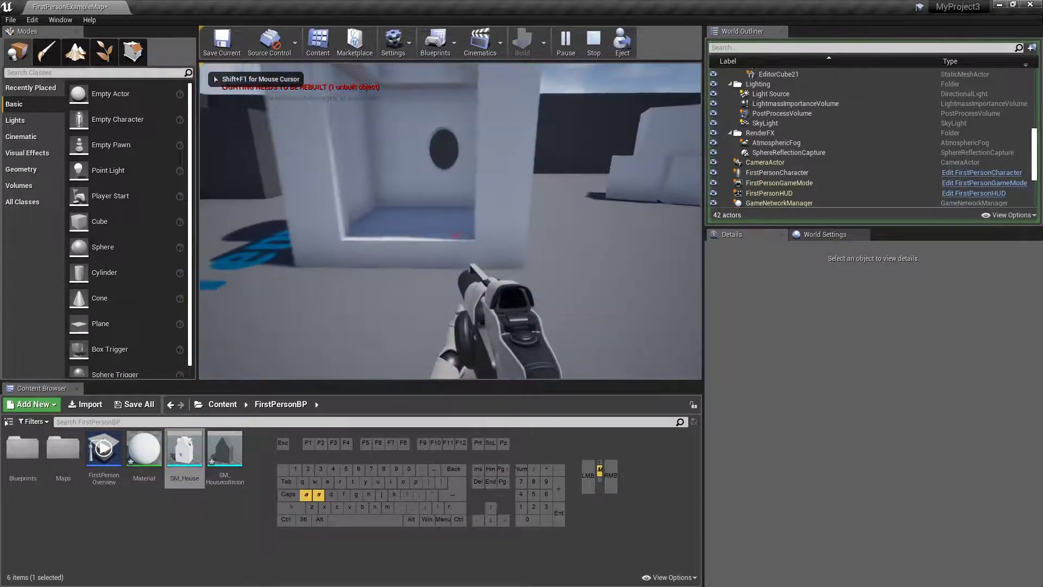
{"action": "left_click", "coordinate": [455, 236]}
{"action": "key", "text": "s"}
{"action": "key", "text": "d"}
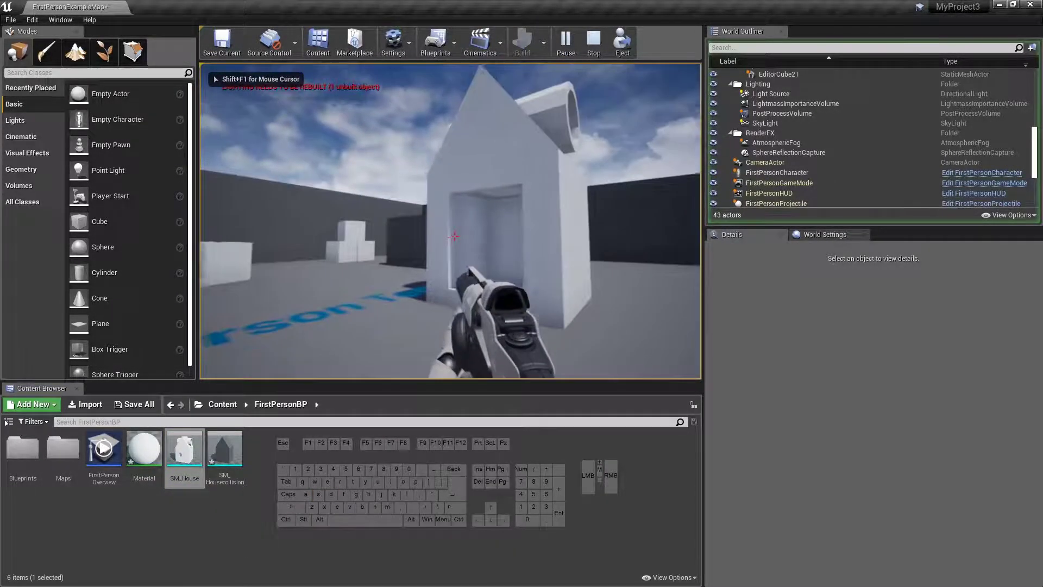
{"action": "key", "text": "a"}
{"action": "left_click", "coordinate": [456, 237]}
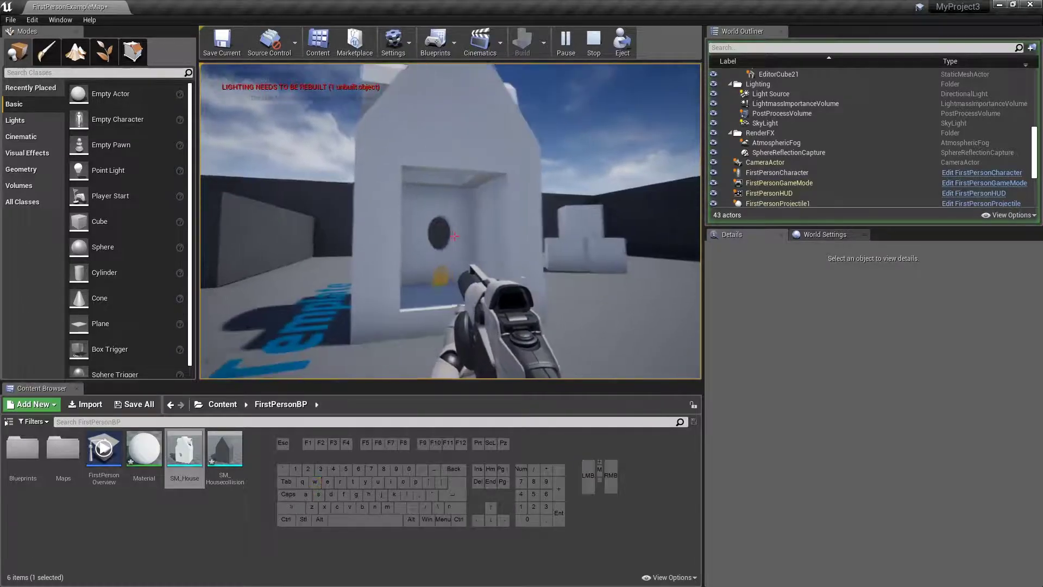
{"action": "left_click", "coordinate": [455, 236]}
{"action": "key", "text": "d"}
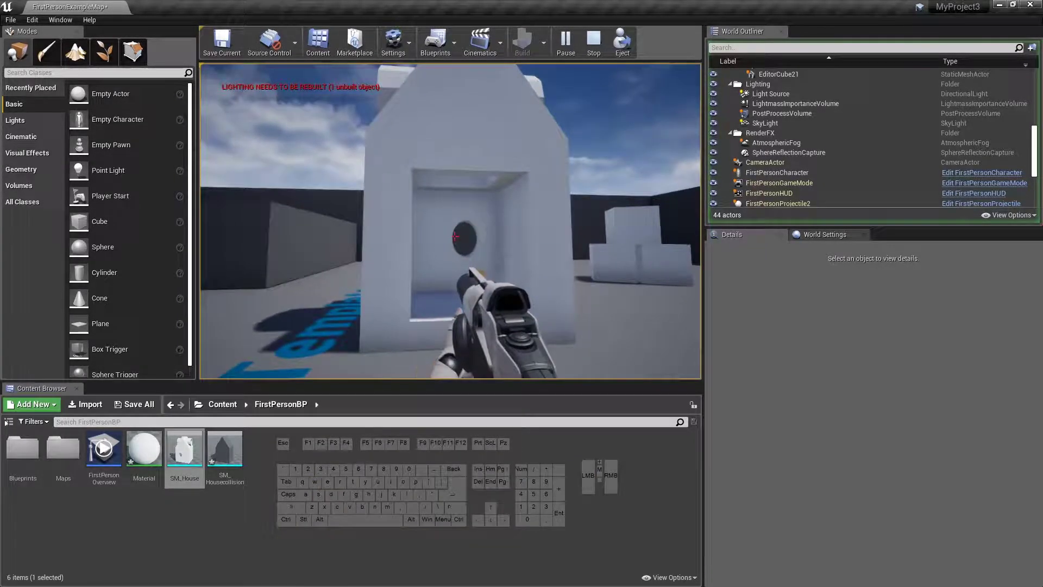
{"action": "left_click", "coordinate": [455, 236]}
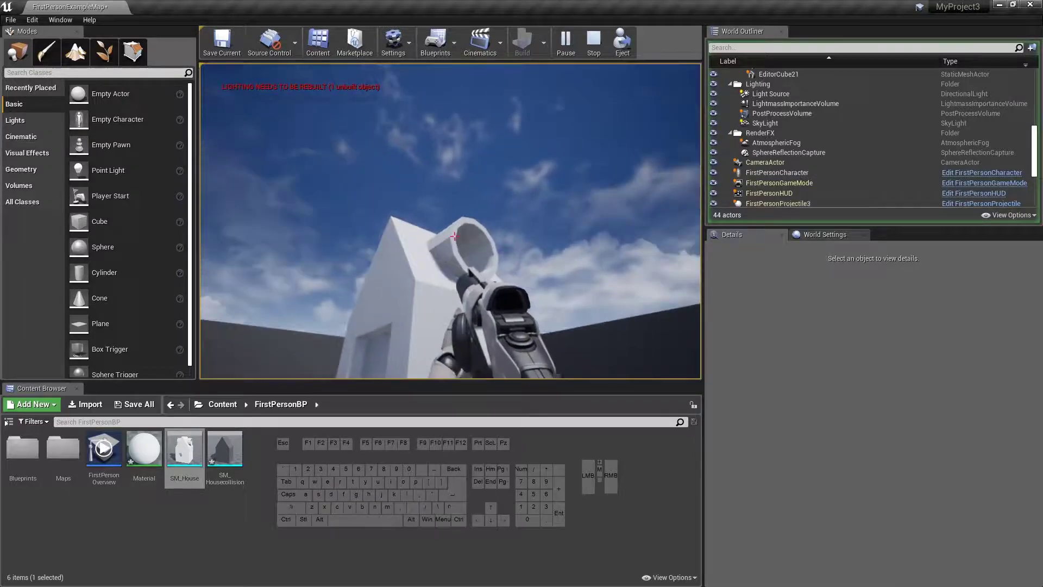
{"action": "left_click", "coordinate": [455, 237]}
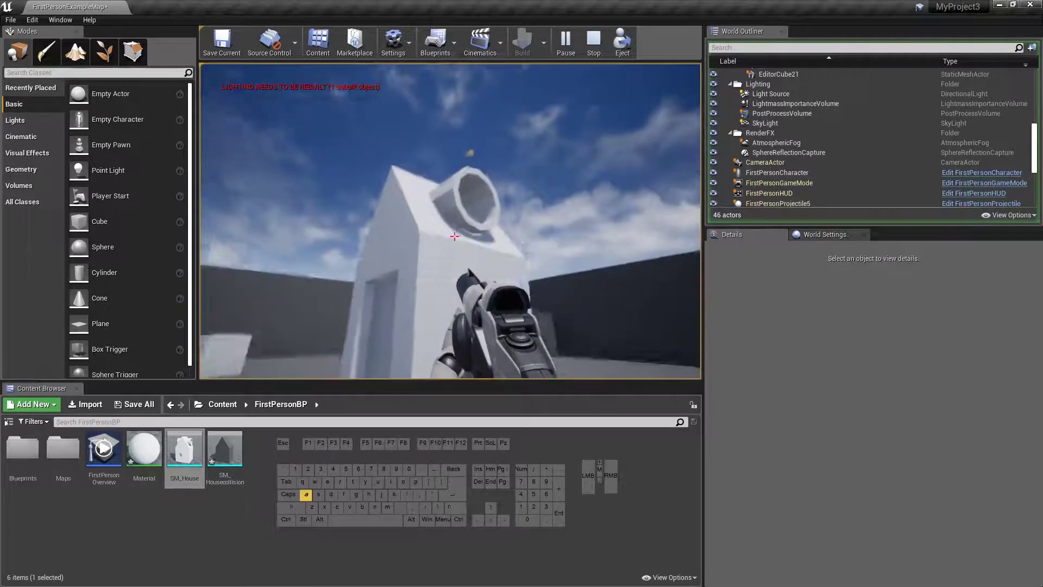
{"action": "key", "text": "w"}
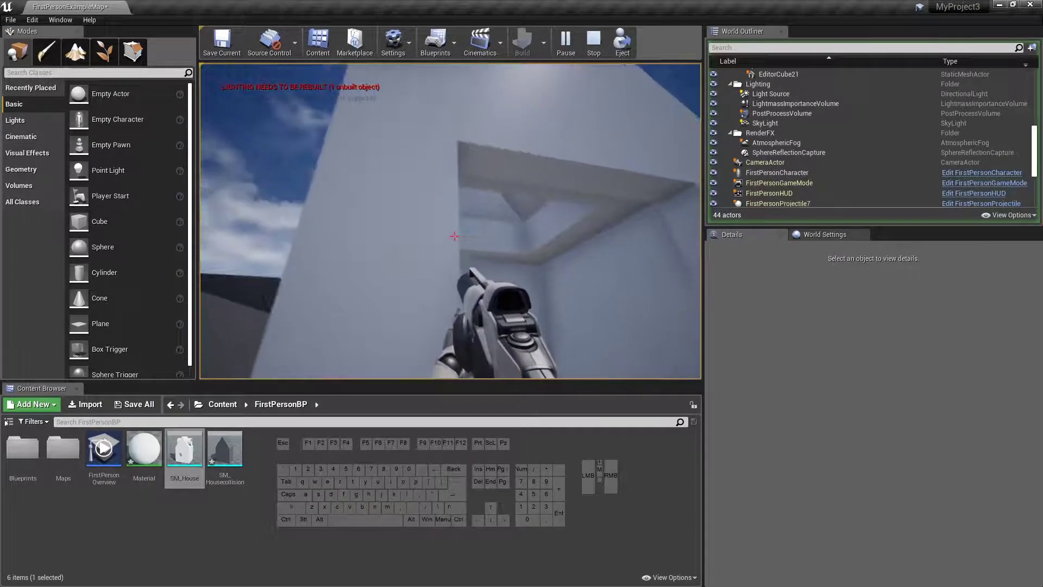
{"action": "left_click", "coordinate": [456, 236]}
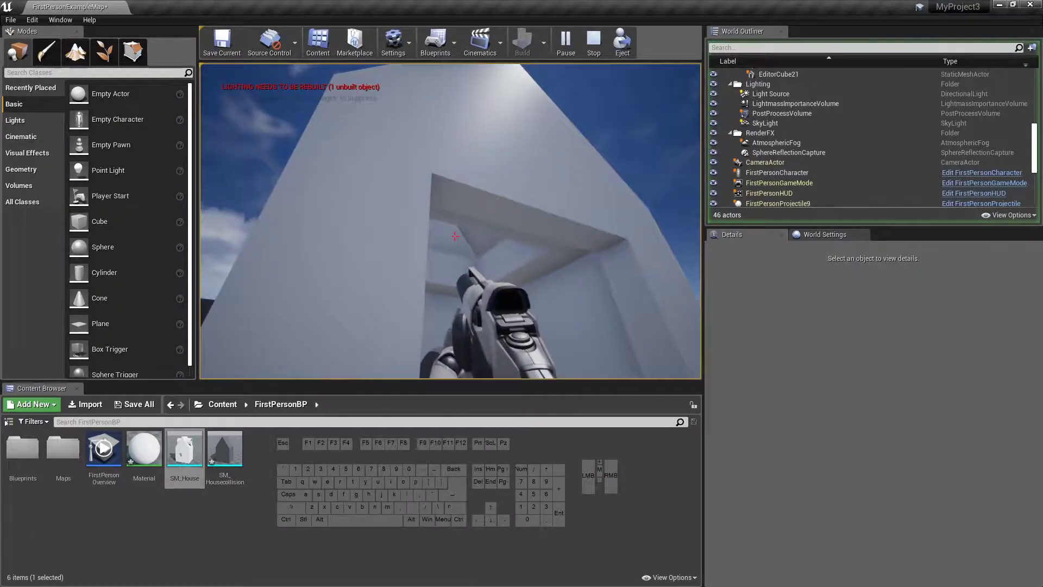
{"action": "left_click", "coordinate": [455, 237]}
{"action": "left_click", "coordinate": [455, 236]}
Walk and jump inside the house, fire more shots at it, then end the play session
{"action": "key", "text": "s"}
{"action": "key", "text": "d"}
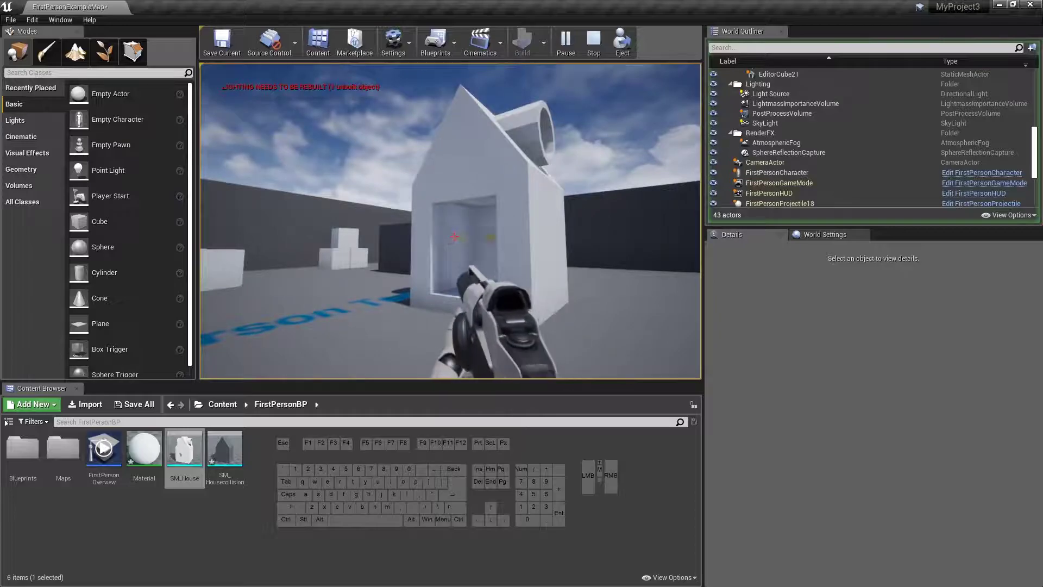
{"action": "key", "text": "w"}
{"action": "key", "text": "space"}
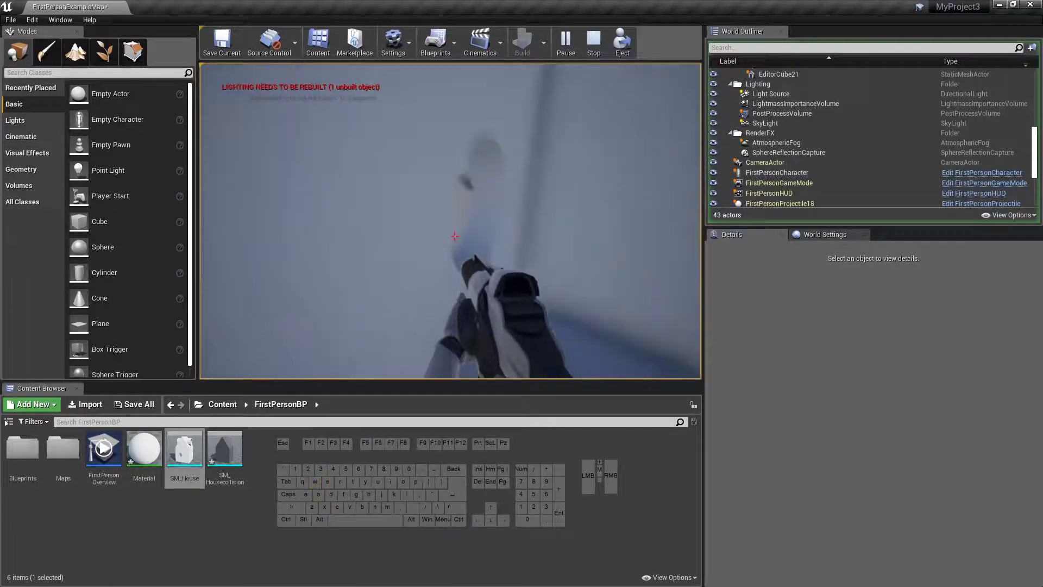
{"action": "left_click", "coordinate": [455, 237]}
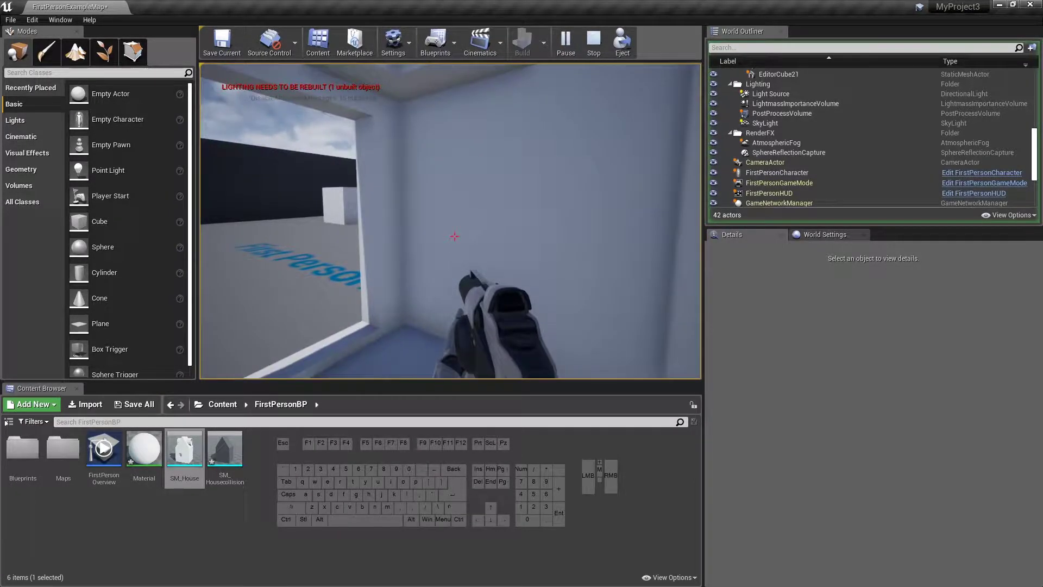
{"action": "key", "text": "w"}
{"action": "key", "text": "a"}
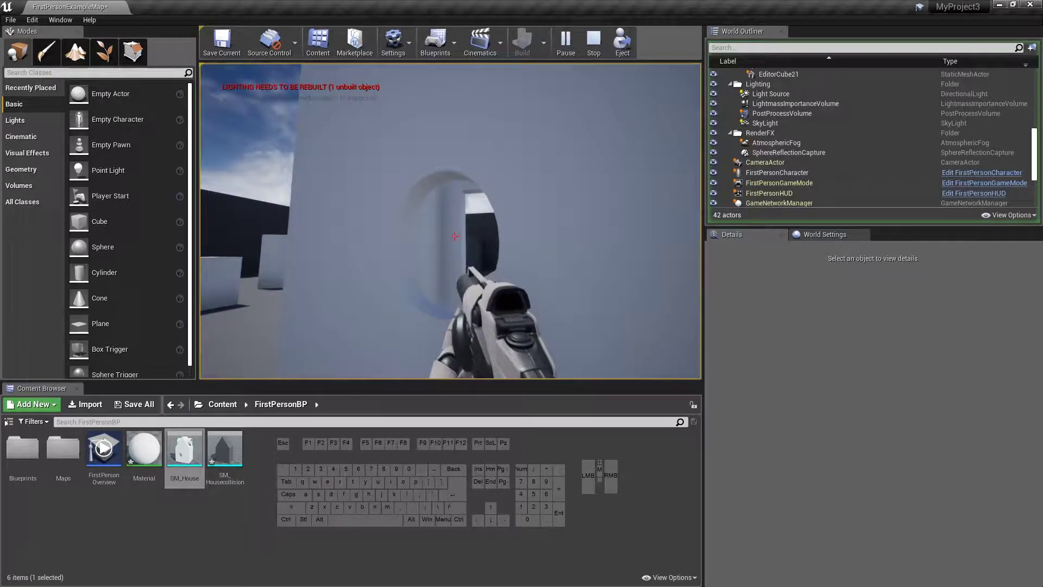
{"action": "key", "text": "s"}
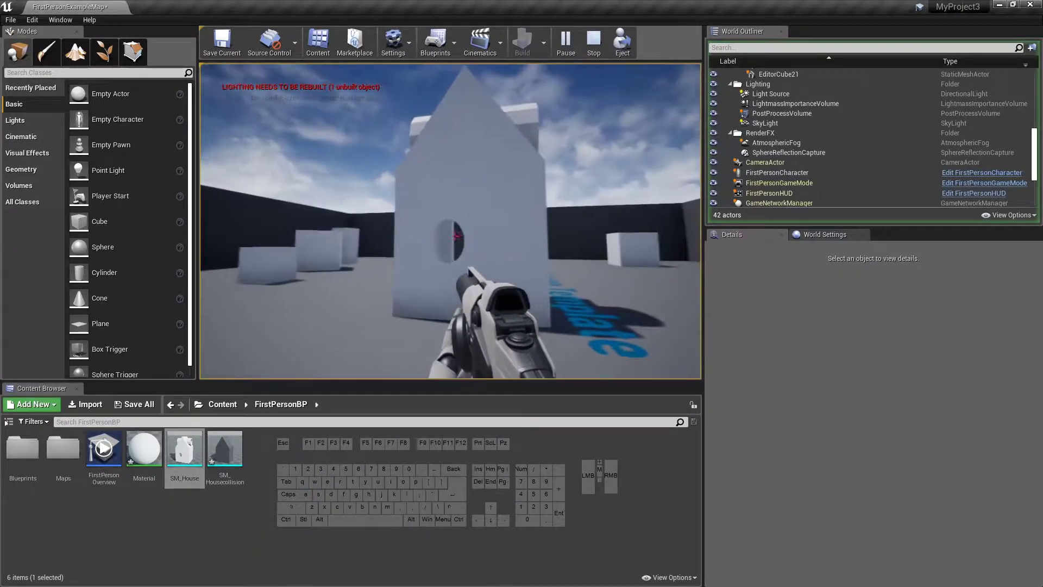
{"action": "key", "text": "w"}
{"action": "left_click", "coordinate": [456, 236]}
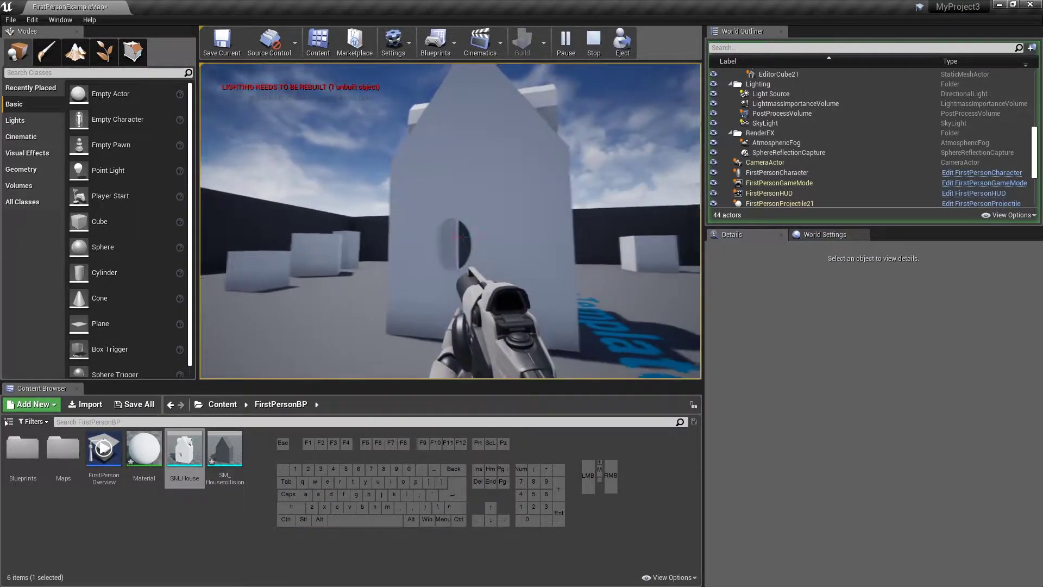
{"action": "left_click", "coordinate": [456, 236]}
{"action": "key", "text": "a"}
{"action": "left_click", "coordinate": [455, 236]}
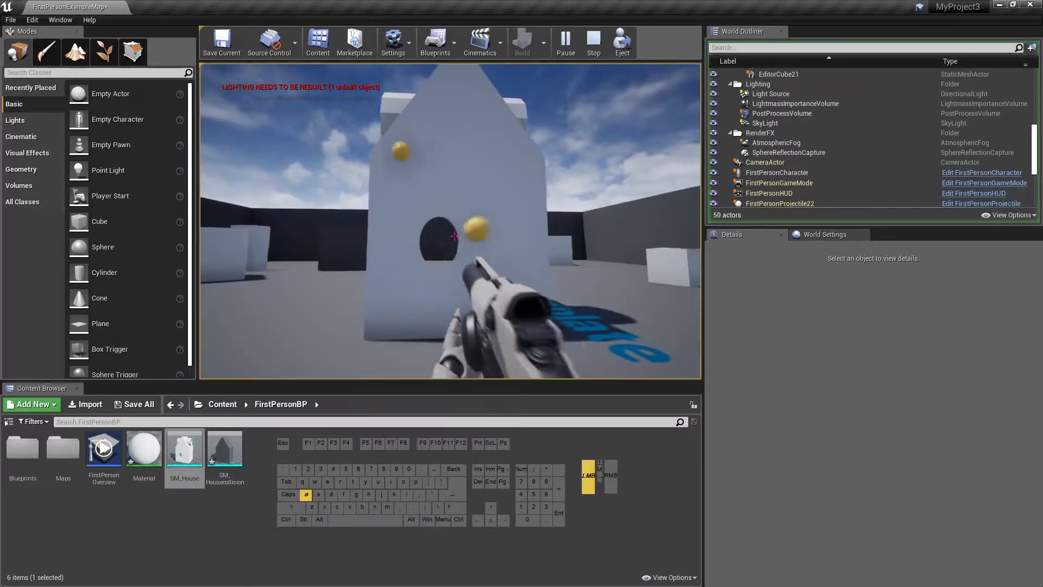
{"action": "key", "text": "Escape"}
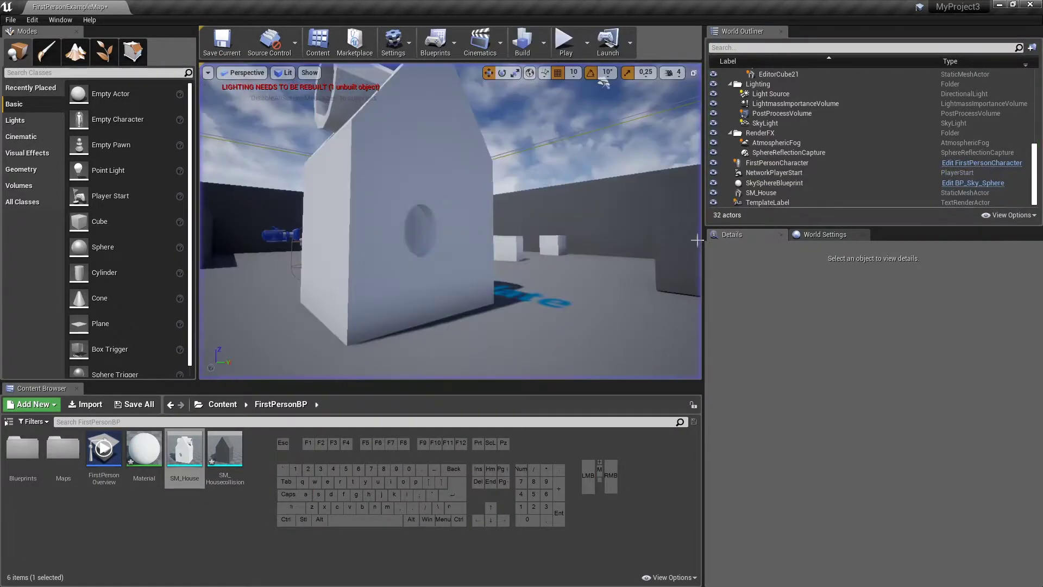